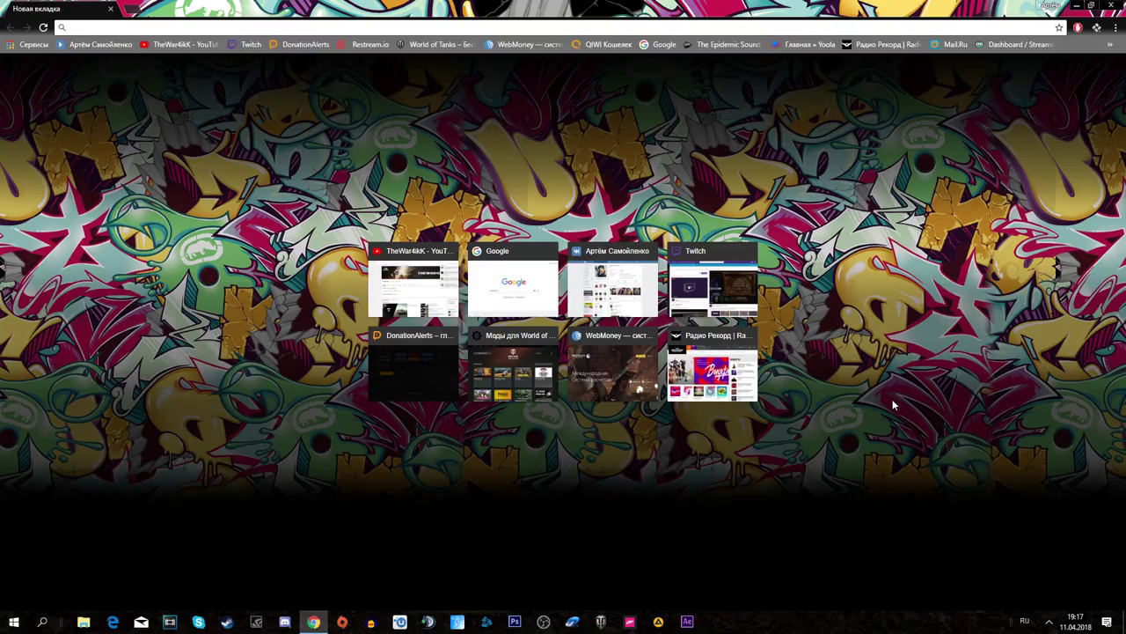
# Open the official World of Tanks mods site, wgmods.net, from the saved bookmarks.
pyautogui.click(1115, 27)
pyautogui.press('Escape')
pyautogui.click(1112, 44)
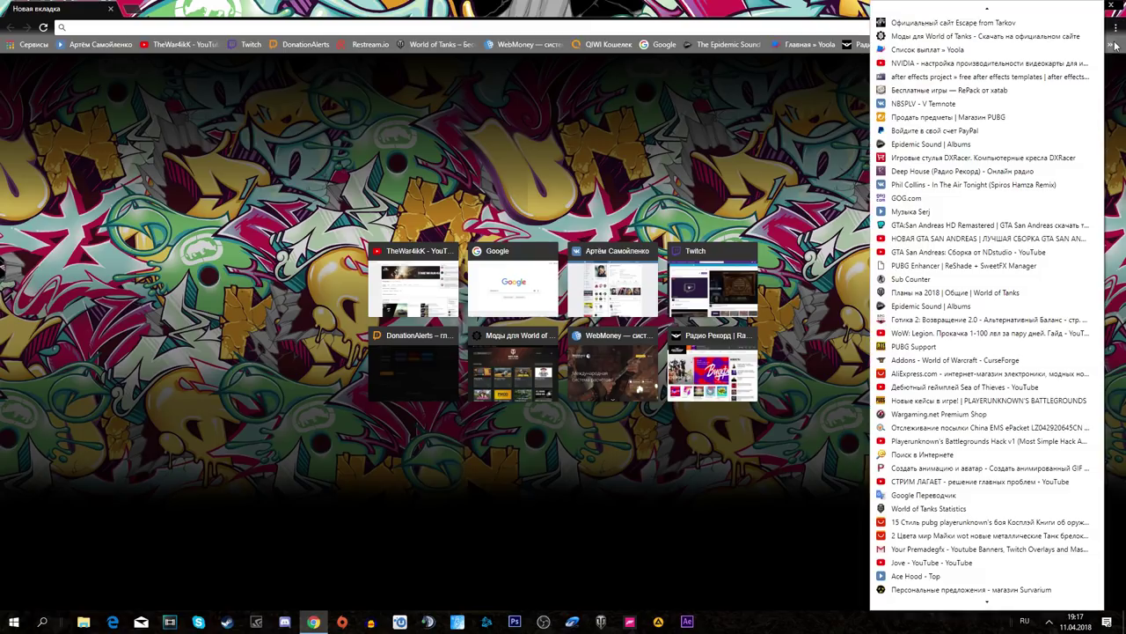
pyautogui.click(920, 36)
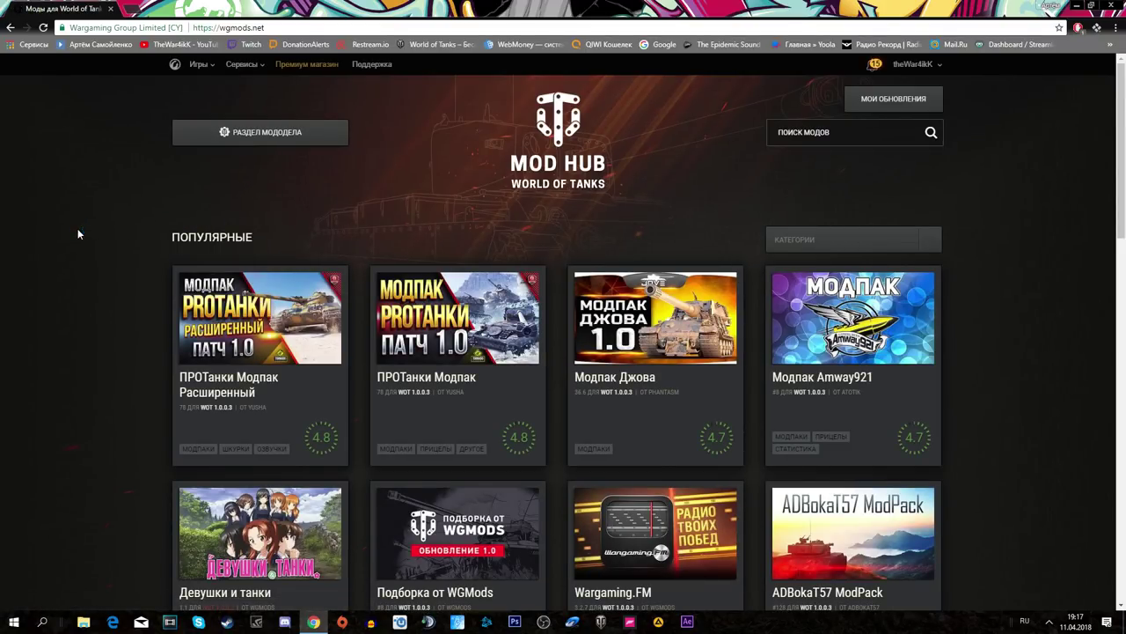
# Open the Webium Mod Pack page among the popular mods and look through its description and changelog.
pyautogui.scroll(-4, 91, 234)
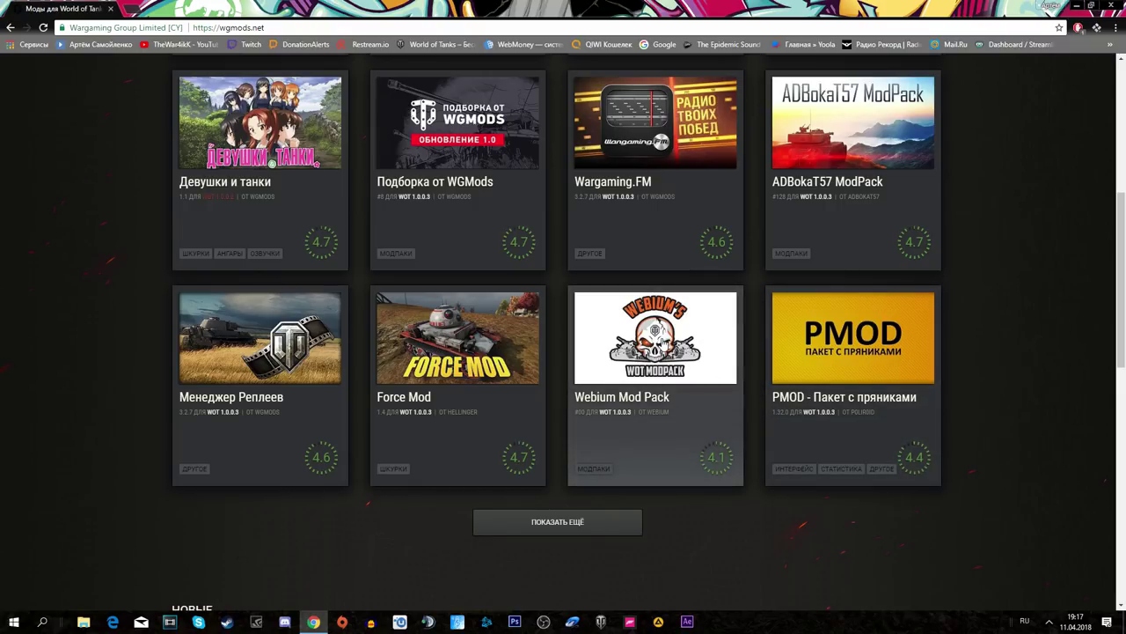
pyautogui.click(656, 413)
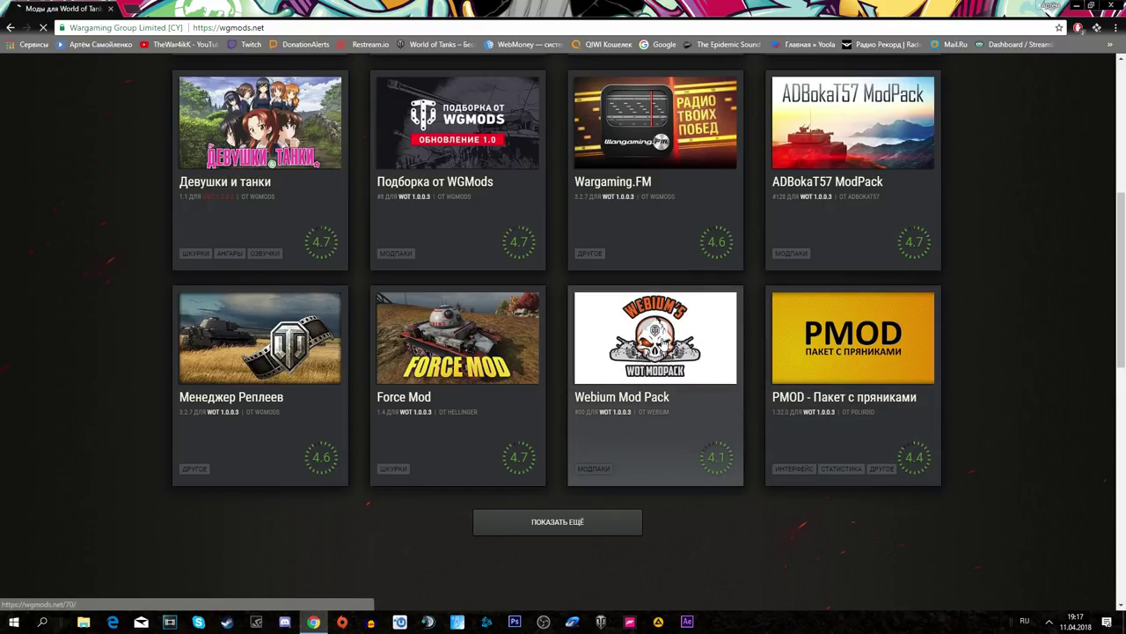
pyautogui.scroll(-2, 62, 385)
pyautogui.scroll(-8, 69, 389)
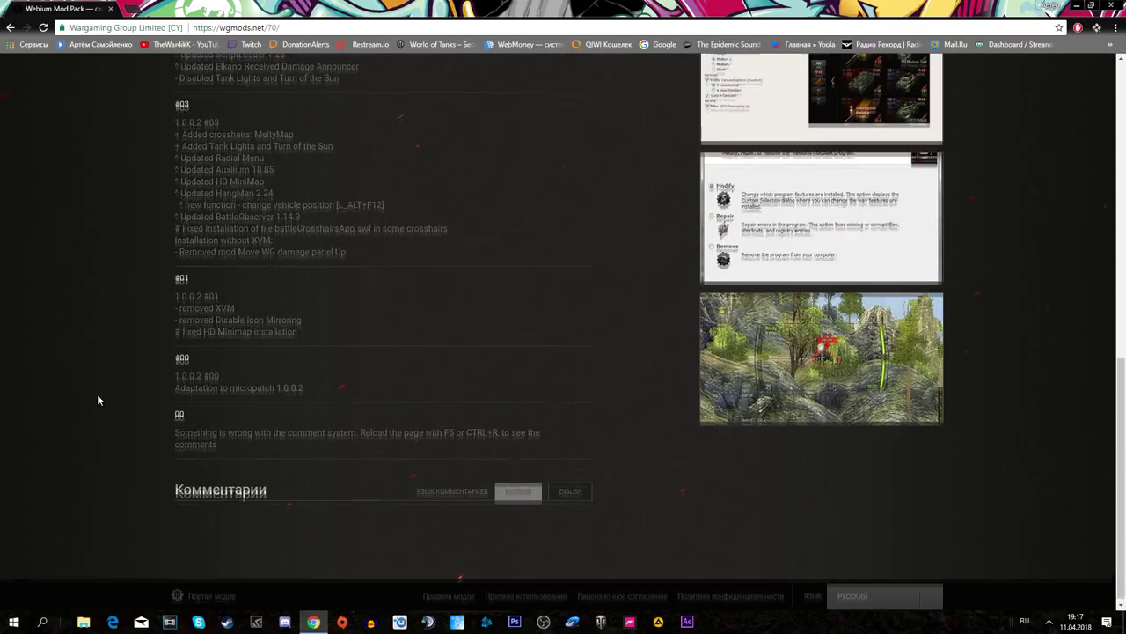
pyautogui.scroll(10, 97, 400)
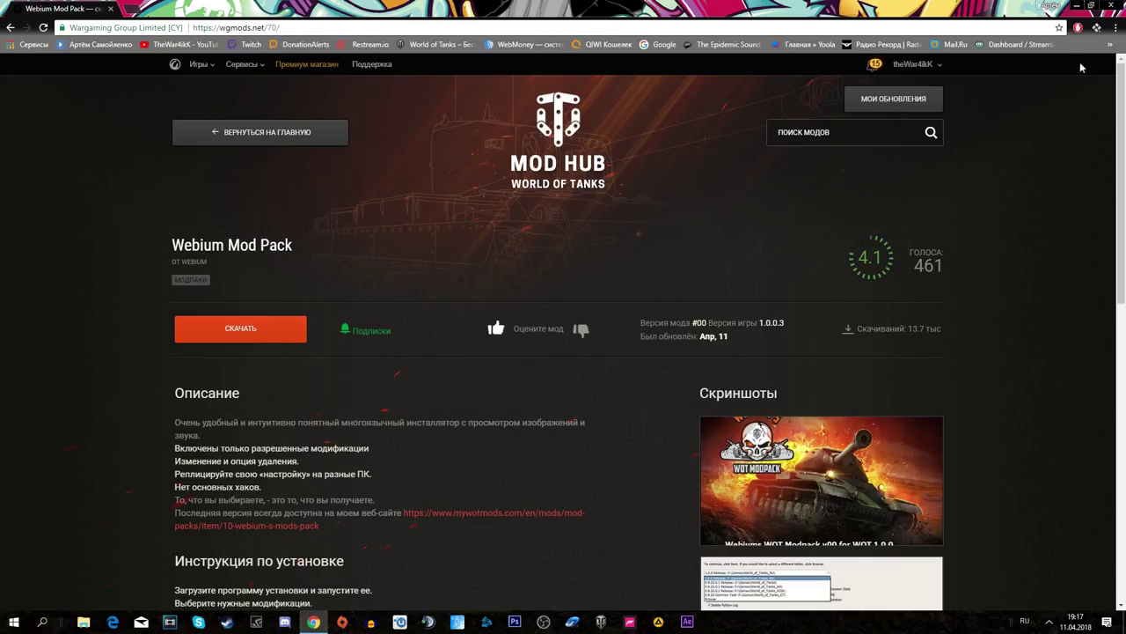
# Run the downloaded Webium modpack installer for WOT 1.0.0.3, allowing it to make changes and accepting Russian as the setup language.
pyautogui.click(1110, 27)
pyautogui.click(968, 101)
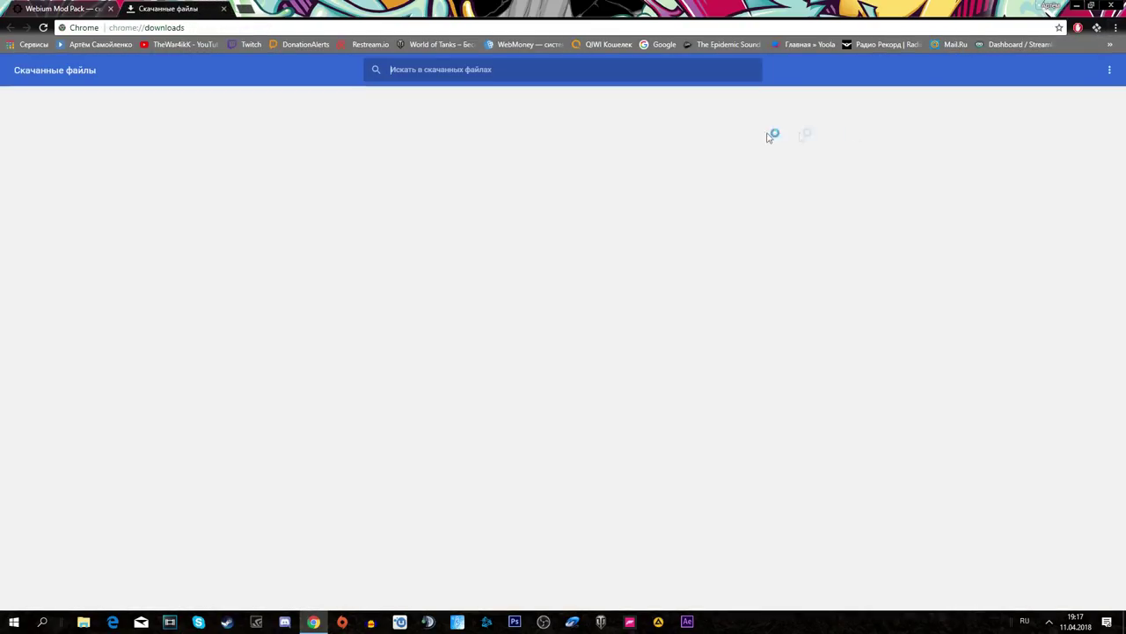
pyautogui.click(459, 134)
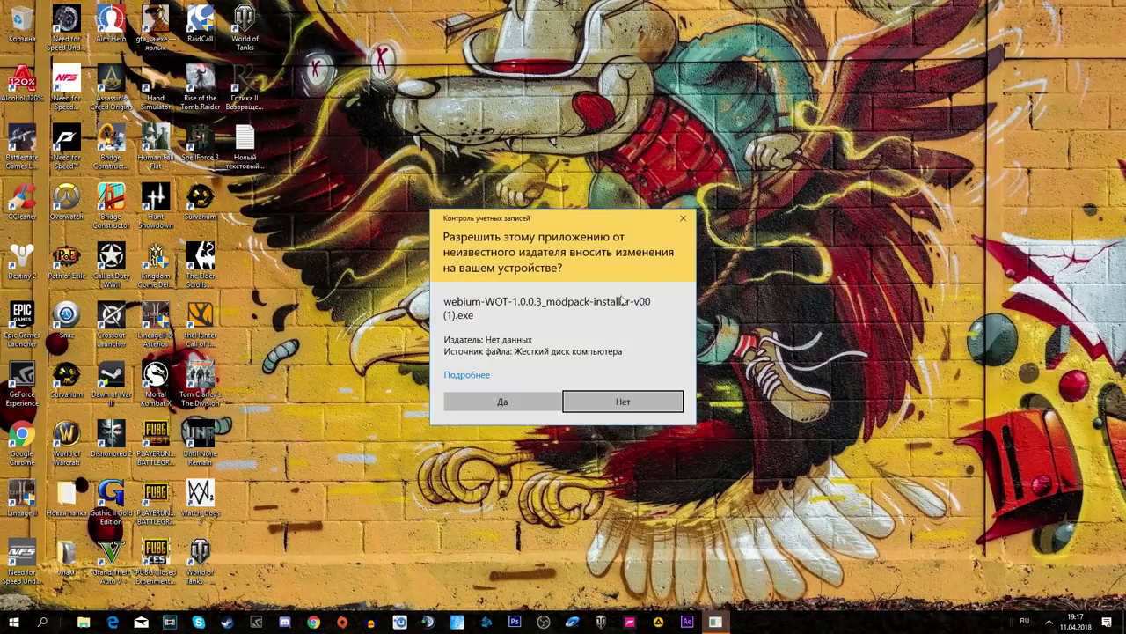
pyautogui.click(520, 400)
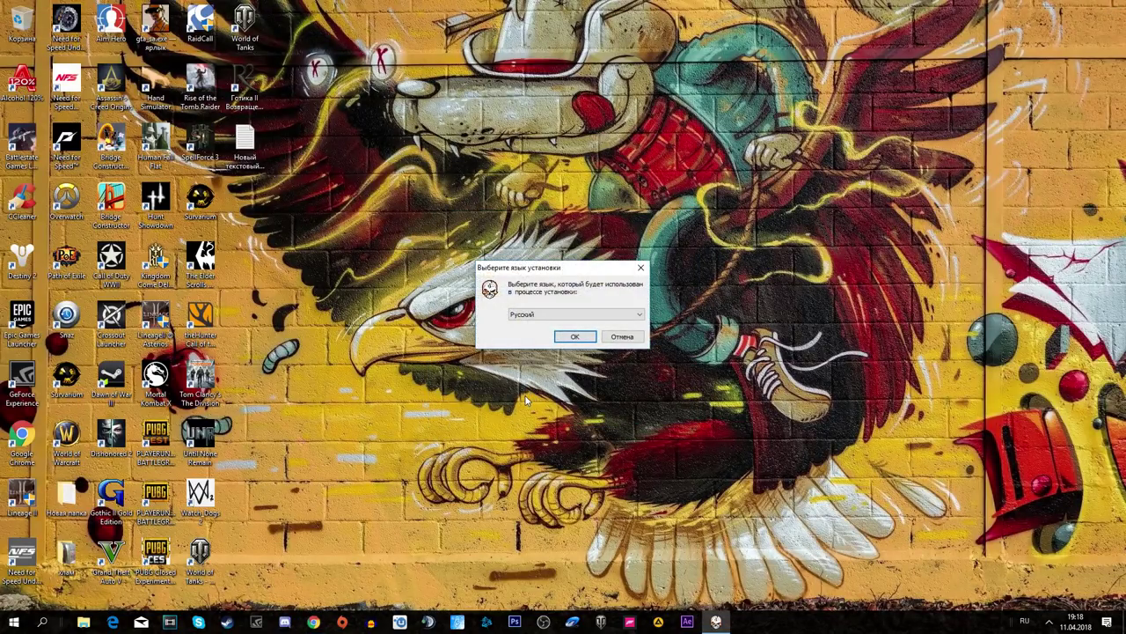
pyautogui.click(569, 338)
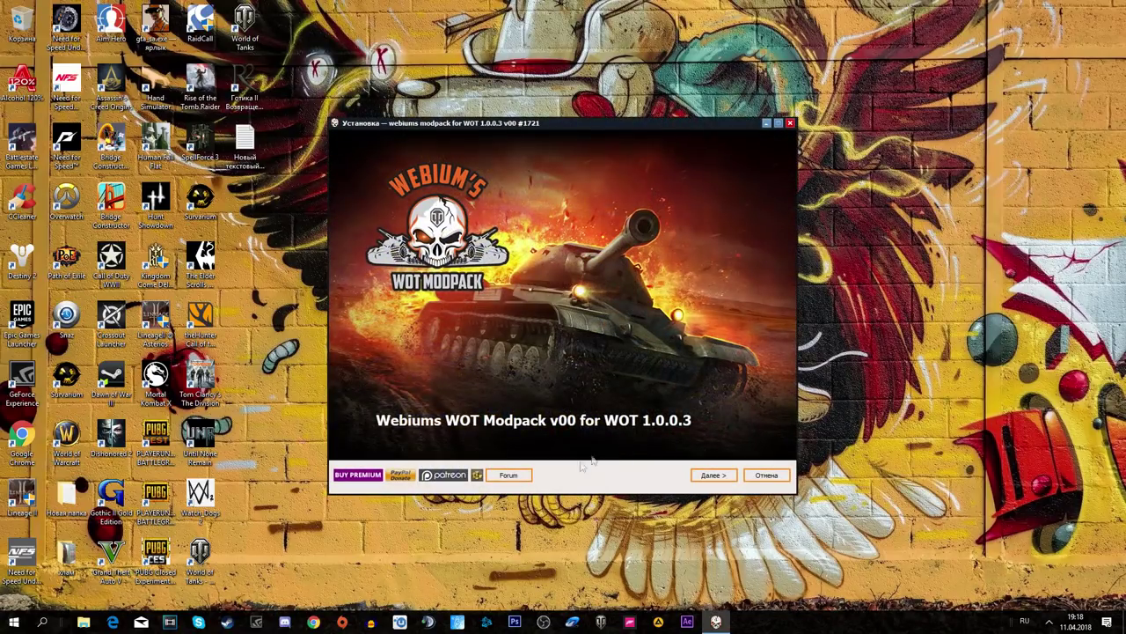
# Advance the setup to the installation folder choice and inspect the folder tree, keeping E:\World_of_Tanks as the destination.
pyautogui.click(695, 478)
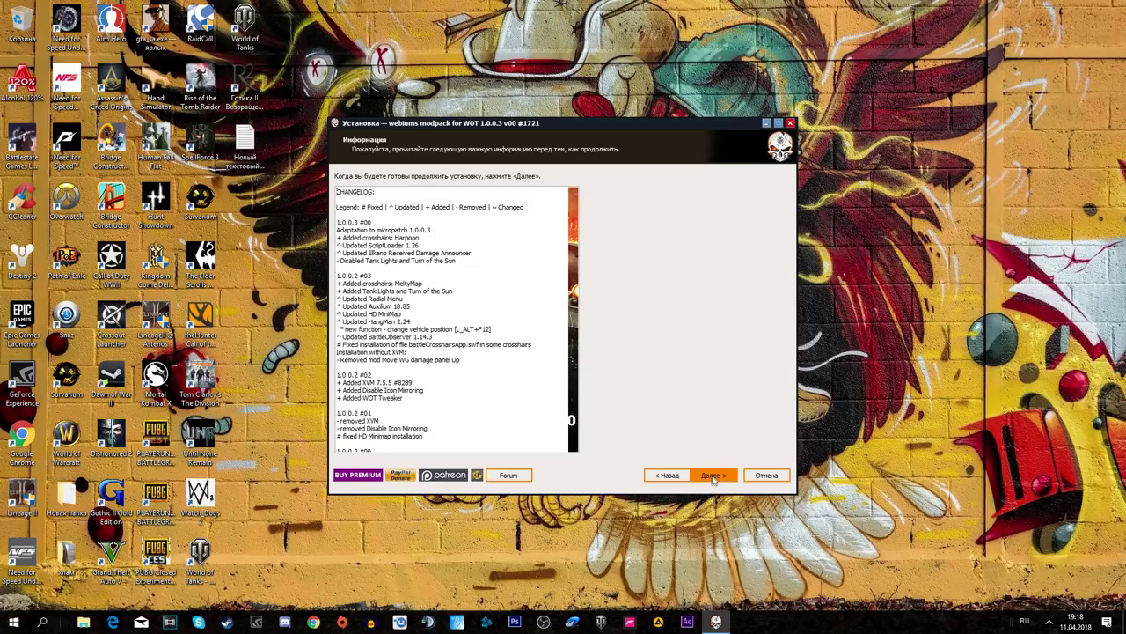
pyautogui.click(701, 476)
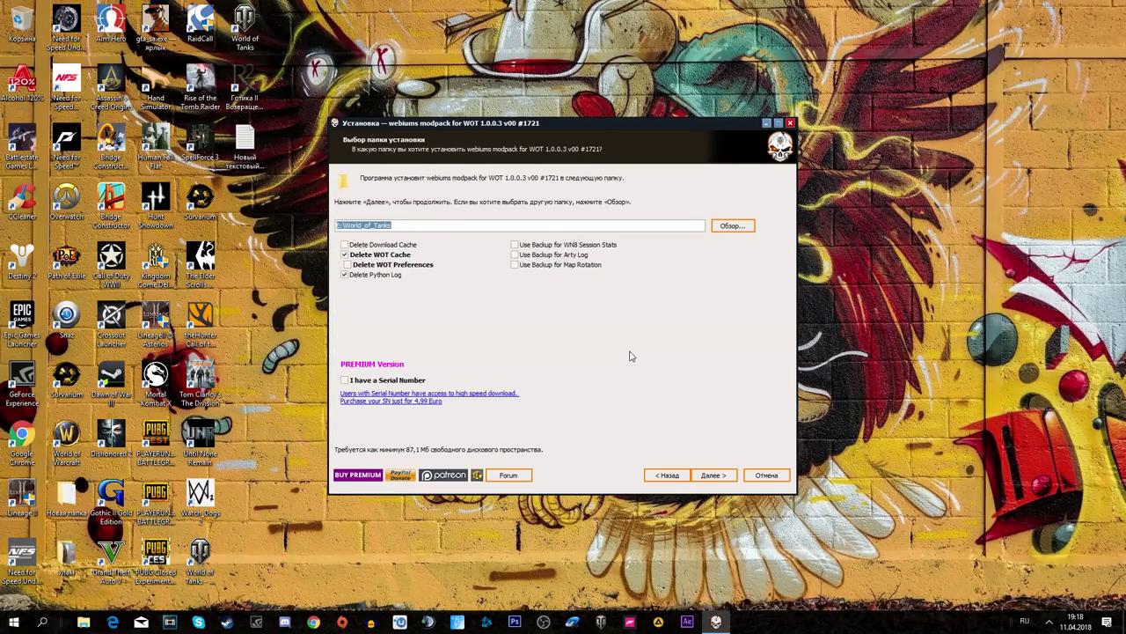
pyautogui.click(734, 227)
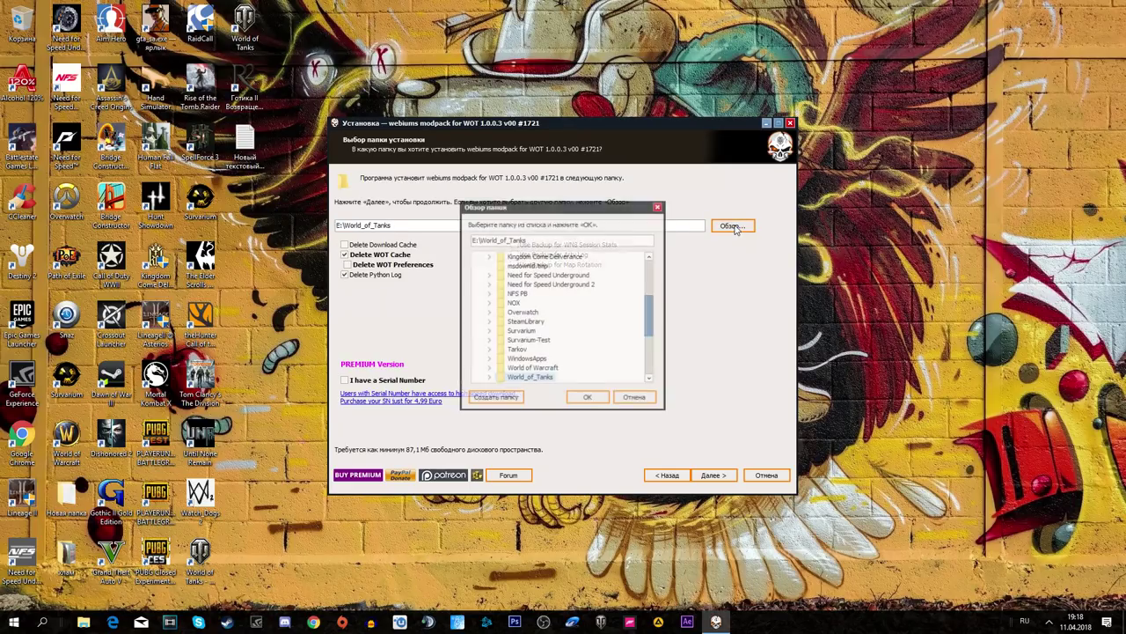
pyautogui.moveTo(650, 313); pyautogui.dragTo(651, 275)
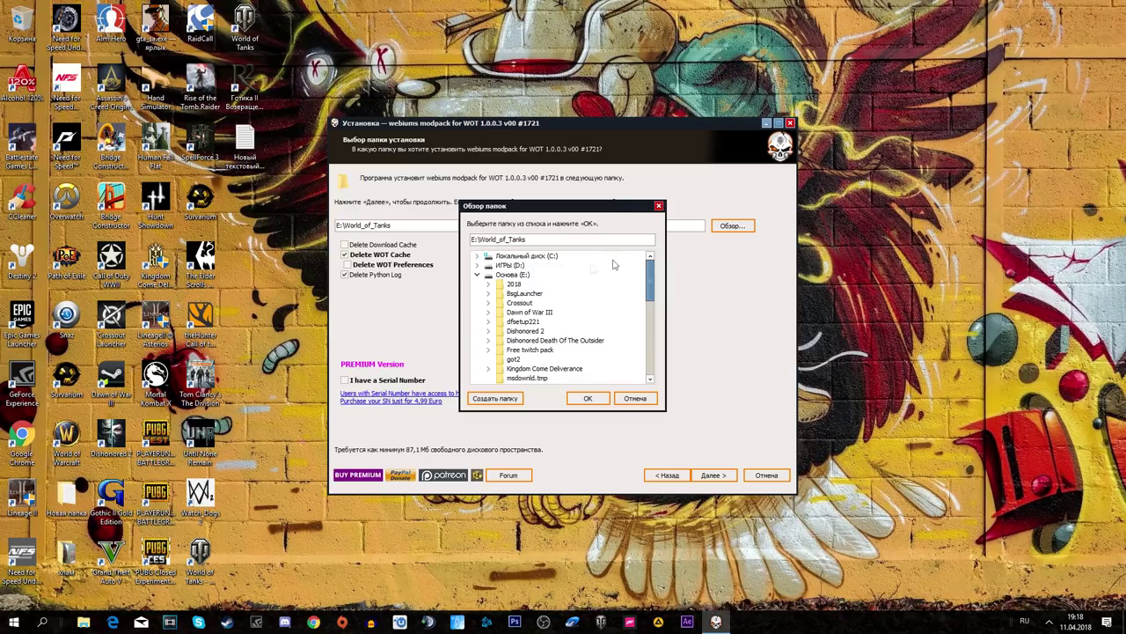
pyautogui.click(658, 205)
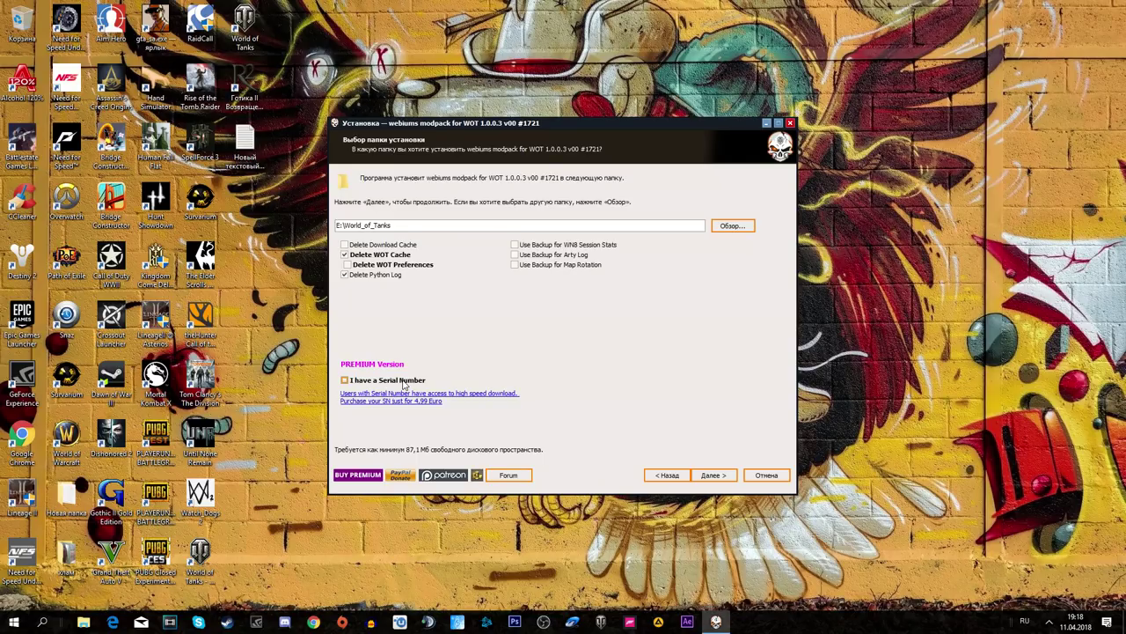
# Continue to component selection, enable the mod preview and choose the "Без XVM. FPS BOOST!" option.
pyautogui.click(702, 480)
pyautogui.click(543, 449)
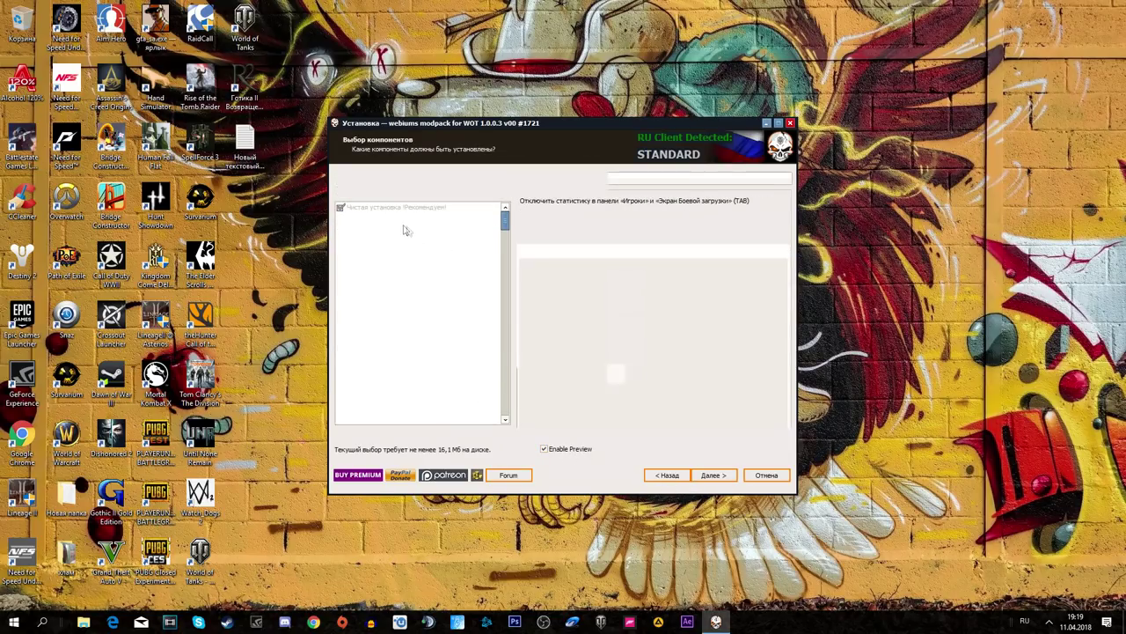
pyautogui.click(382, 219)
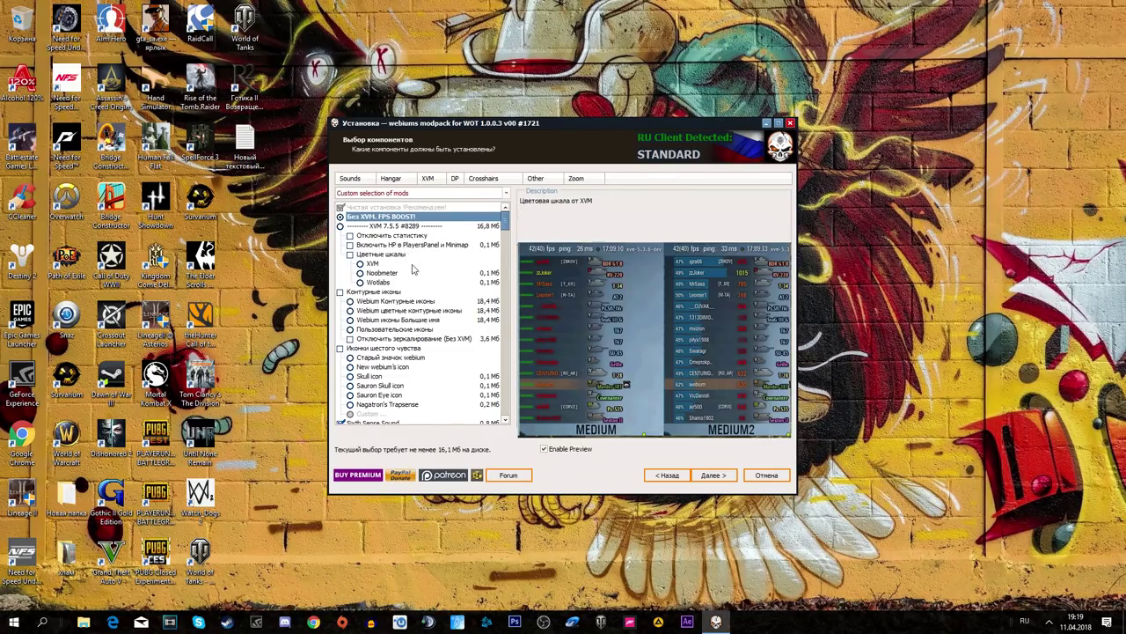
# Choose Short Buzz as the Sixth Sense sound and White Crosshair as the crosshair mod.
pyautogui.scroll(-2, 412, 273)
pyautogui.scroll(-3, 411, 272)
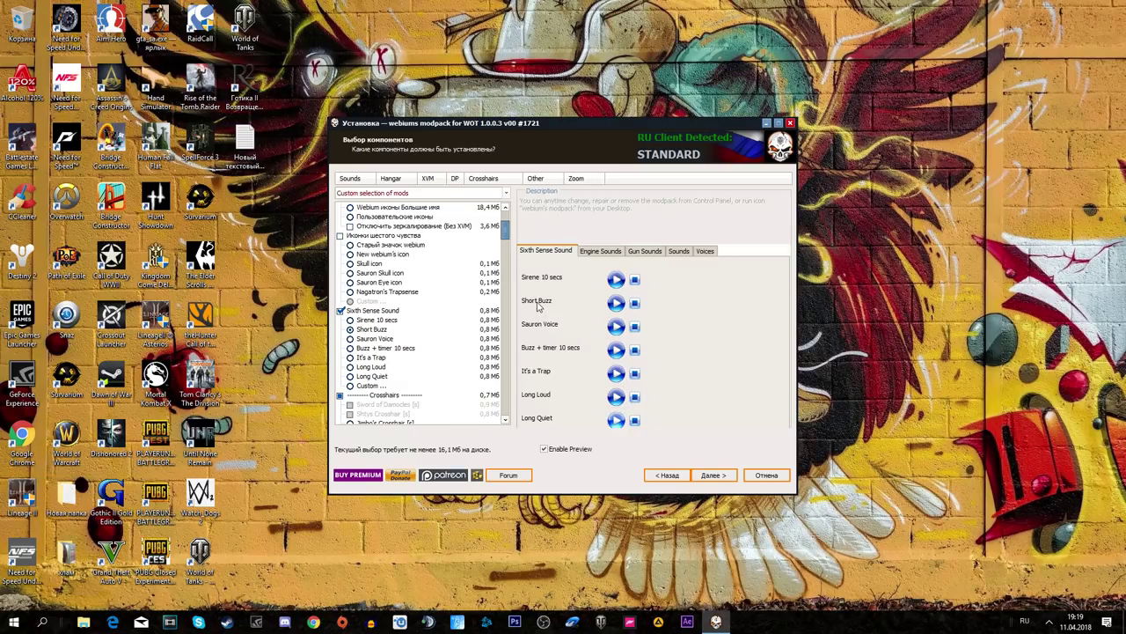
pyautogui.click(378, 332)
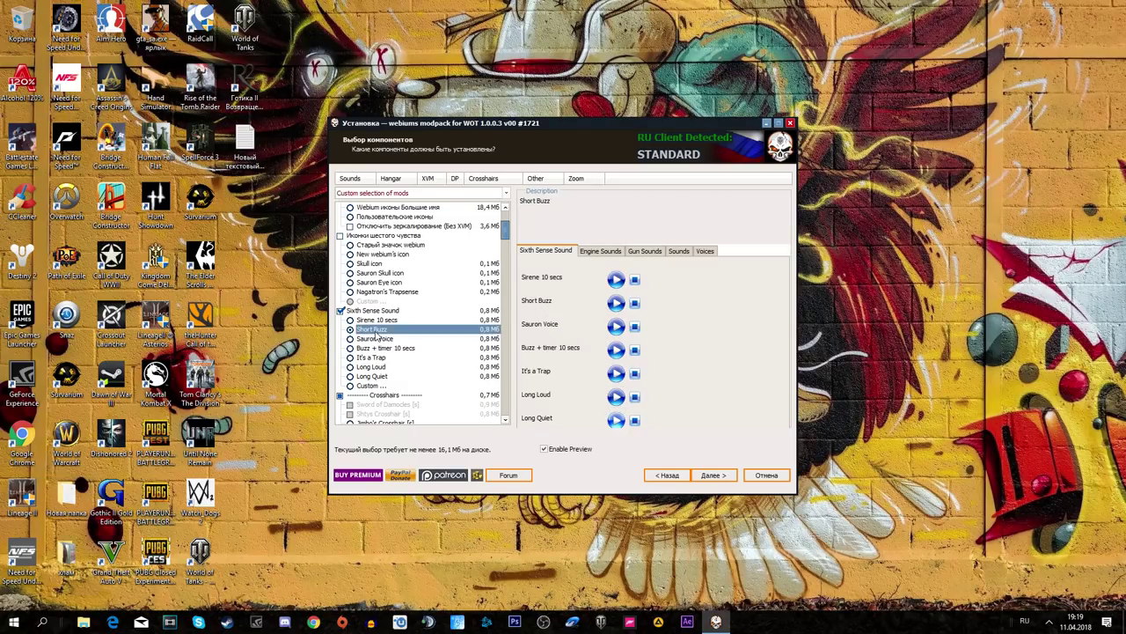
pyautogui.scroll(-5, 377, 335)
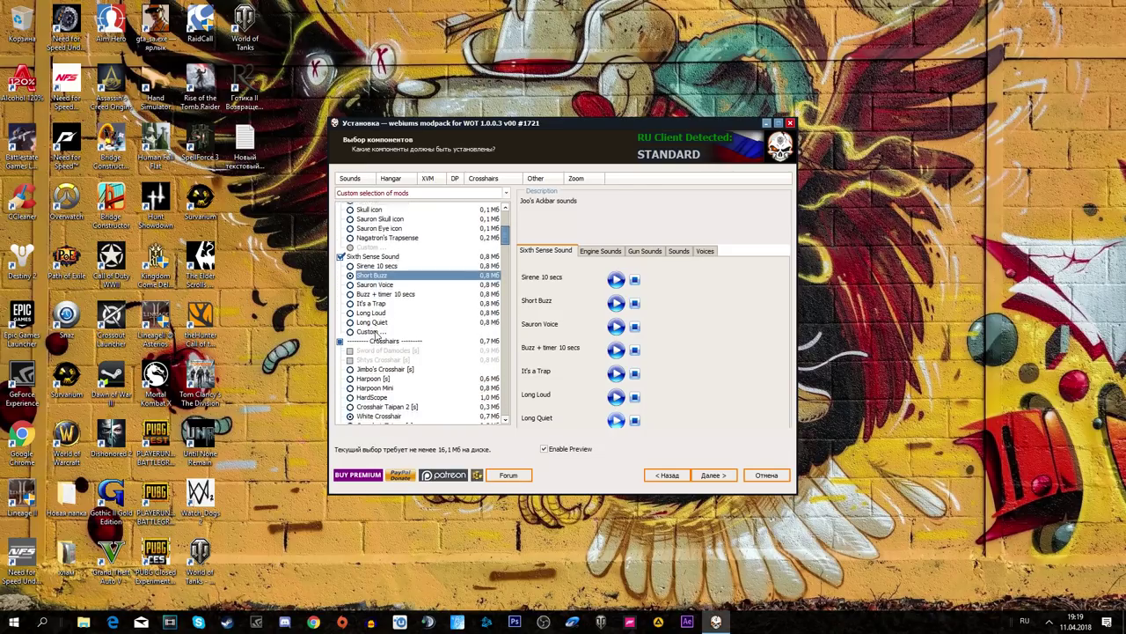
pyautogui.scroll(-1, 387, 308)
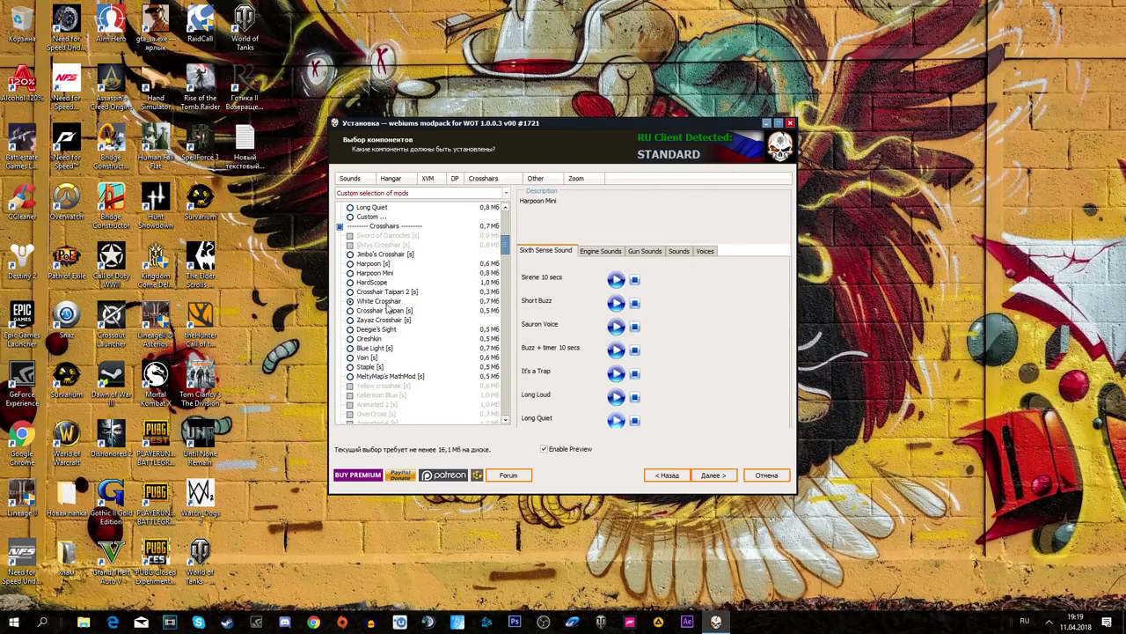
pyautogui.click(377, 302)
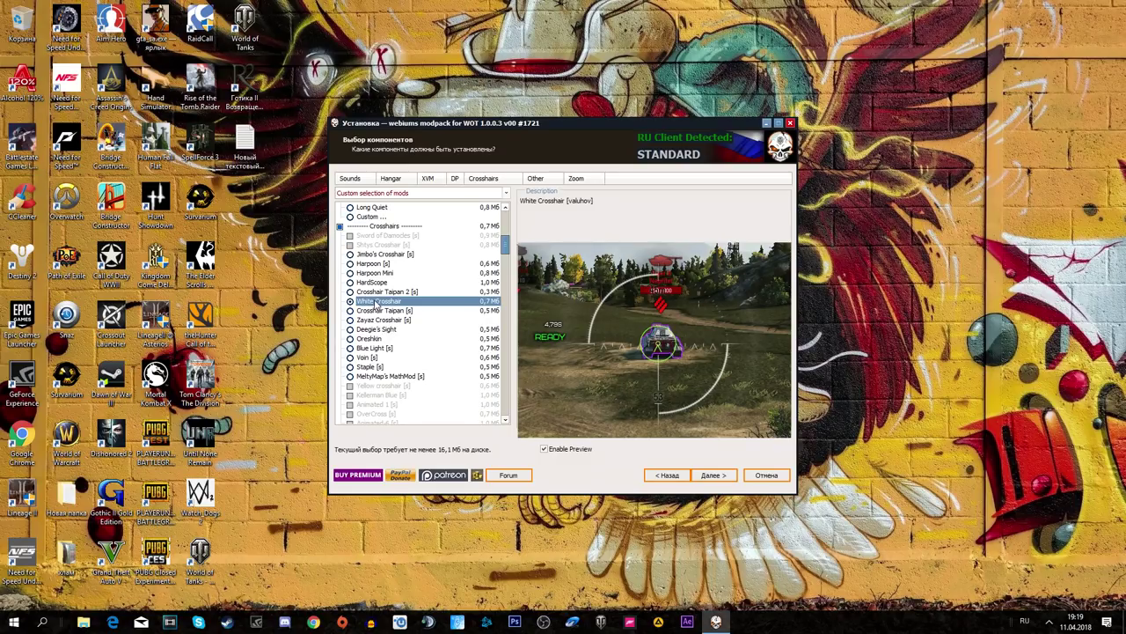
# Under Battle Observer, select Team HP Pool Bar with its Debug panel and Clock options, plus Hit Log.
pyautogui.scroll(-4, 376, 304)
pyautogui.scroll(-2, 376, 304)
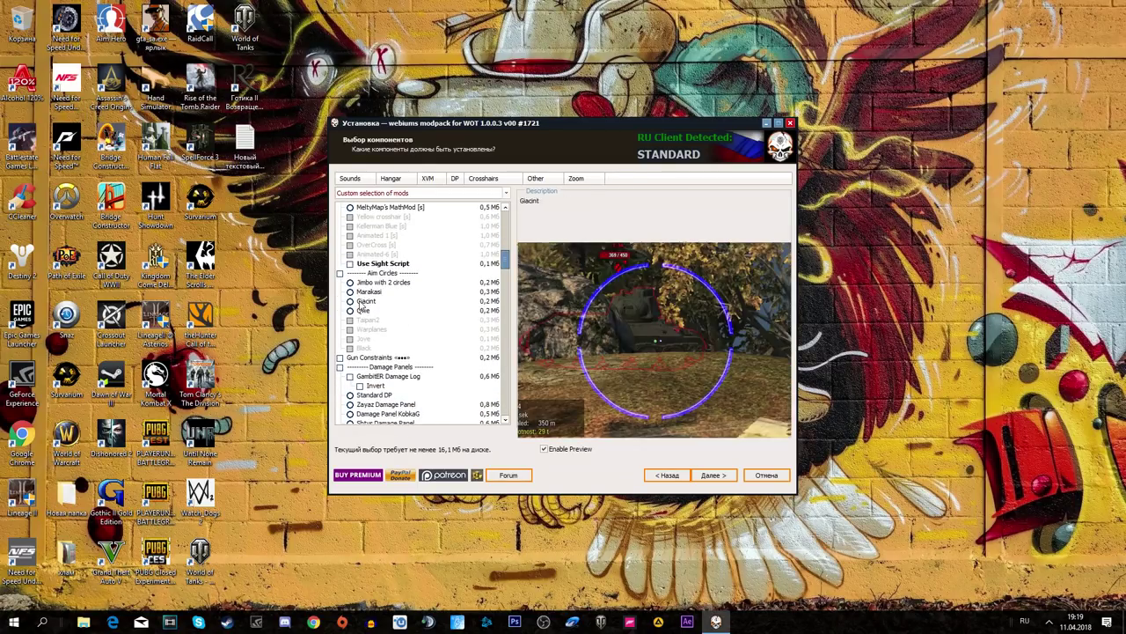
pyautogui.scroll(-3, 364, 316)
pyautogui.scroll(-3, 367, 325)
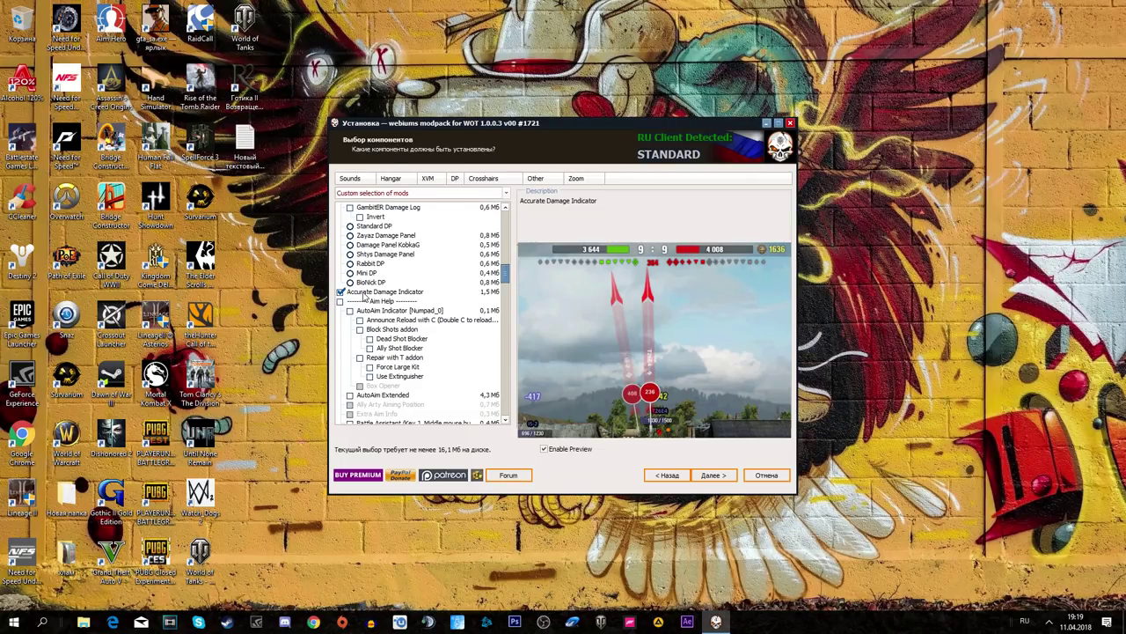
pyautogui.scroll(-4, 364, 298)
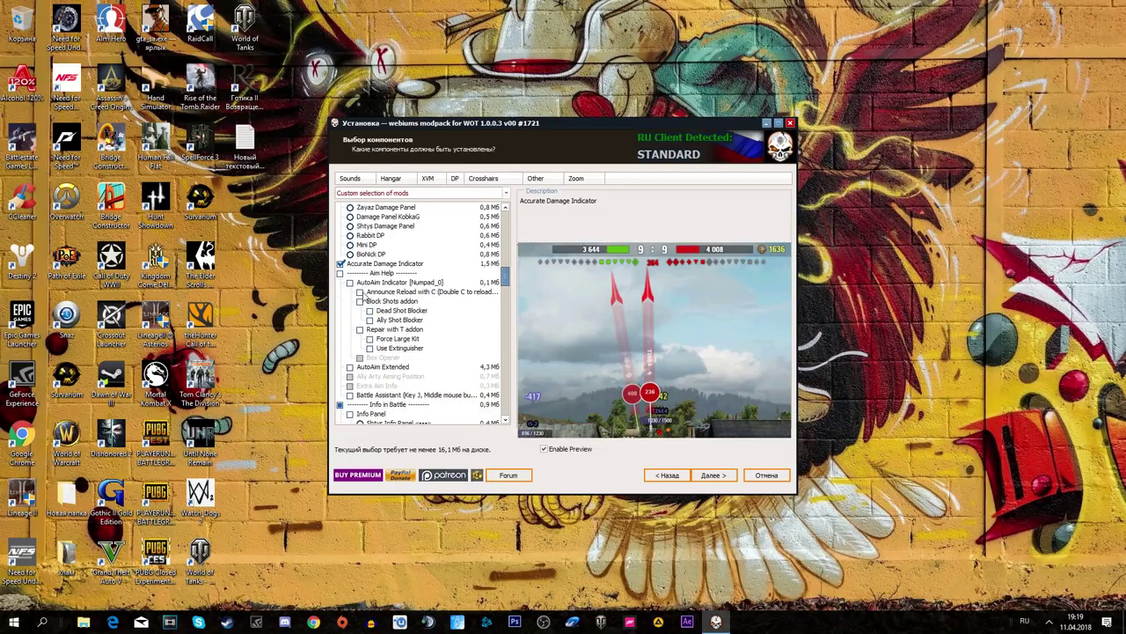
pyautogui.click(387, 395)
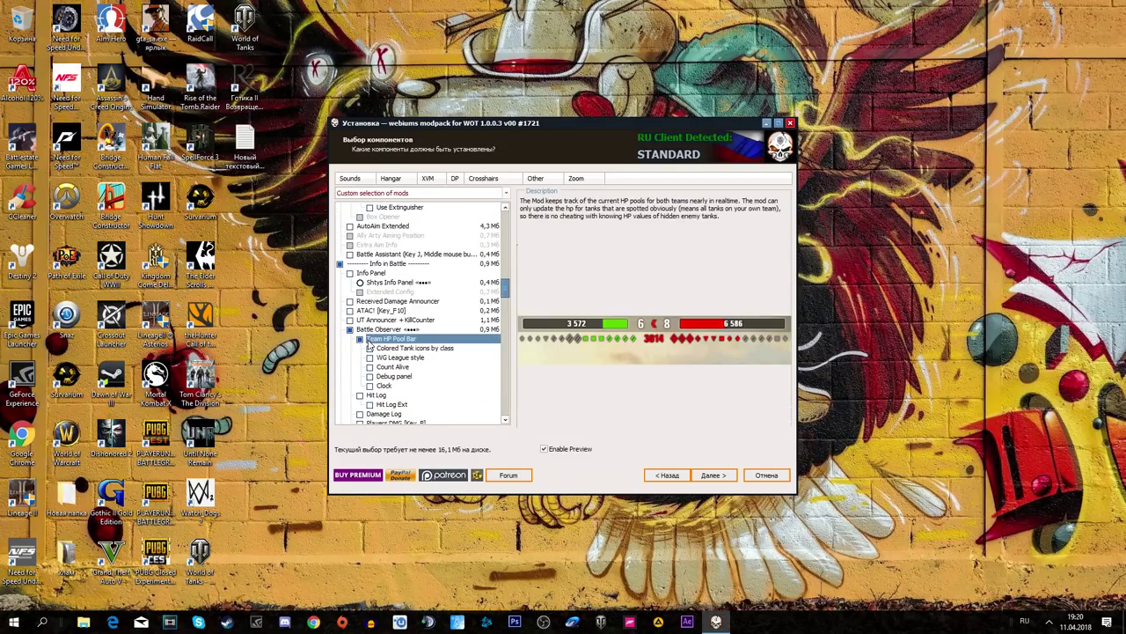
pyautogui.scroll(-4, 383, 290)
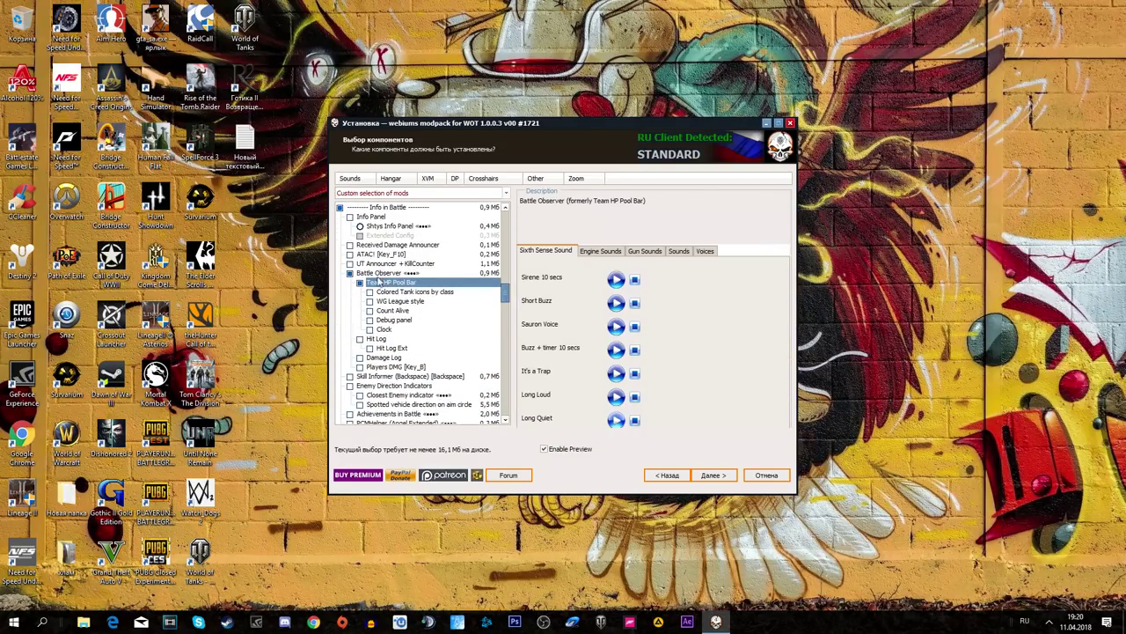
pyautogui.click(384, 321)
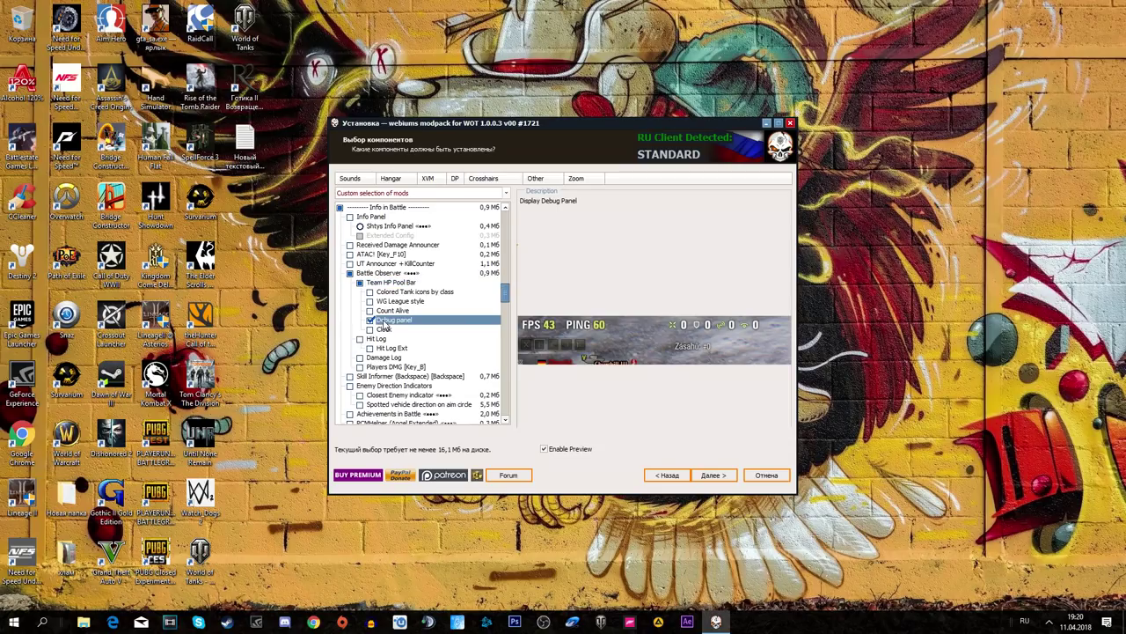
pyautogui.click(385, 330)
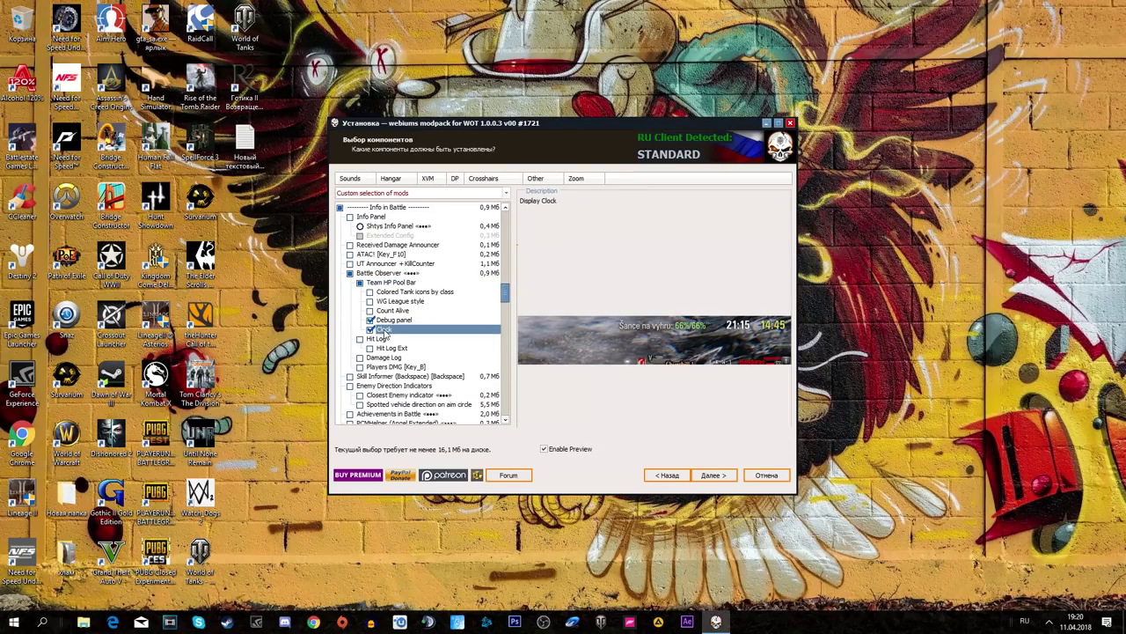
pyautogui.click(378, 341)
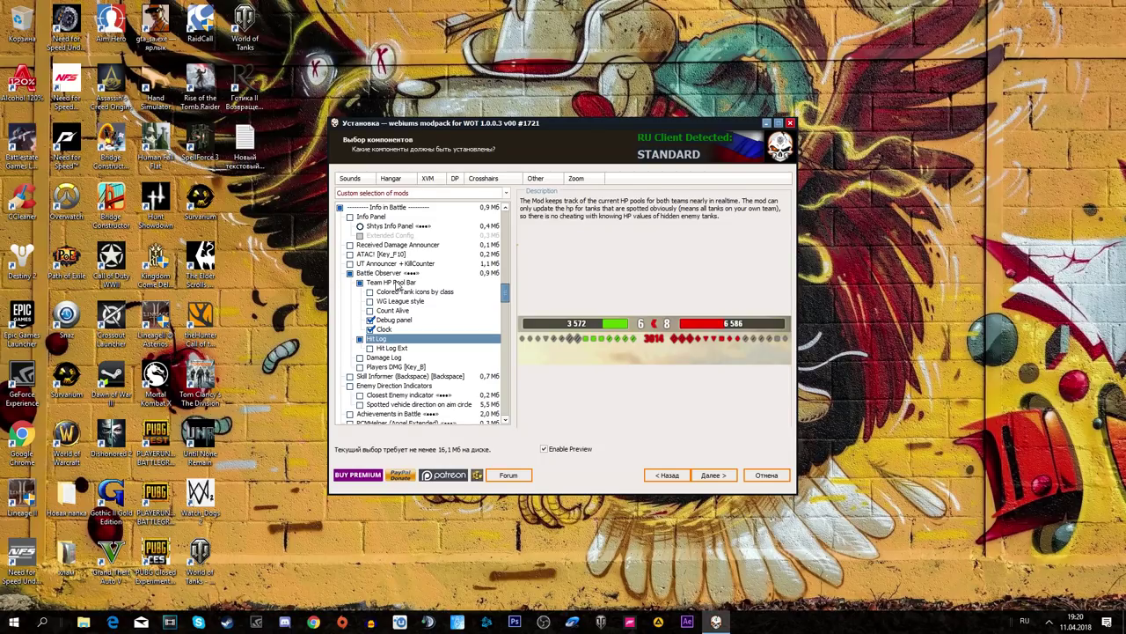
# Review the Battle Observer, in-battle info, statistics, communication, and skins and textures mods with their descriptions and previews.
pyautogui.moveTo(401, 322)
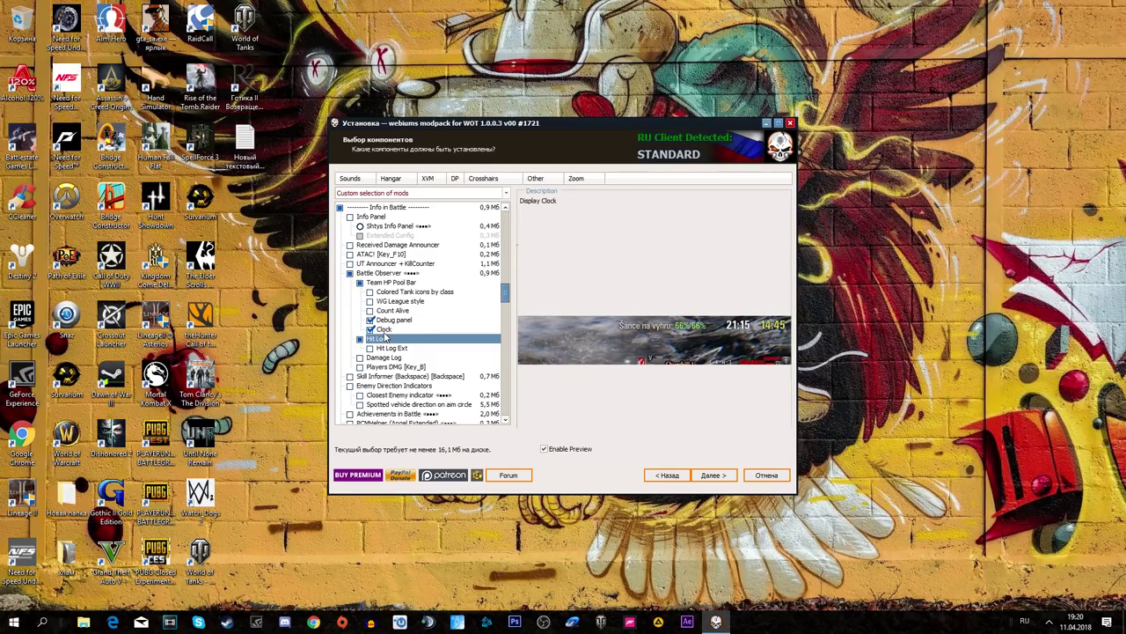
pyautogui.scroll(-3, 440, 321)
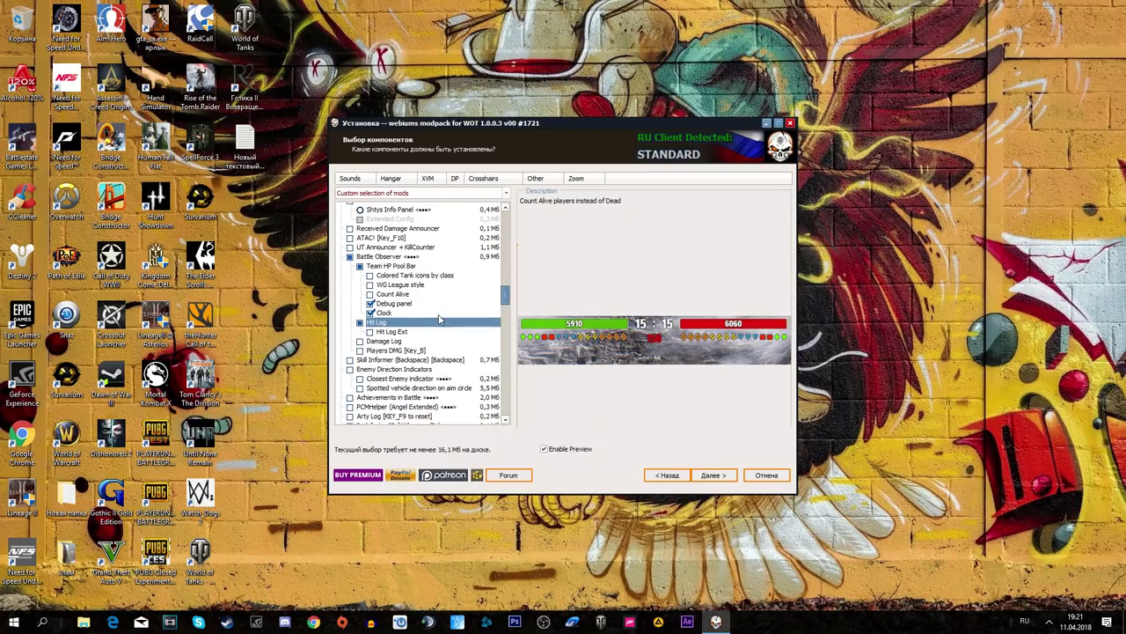
pyautogui.scroll(-7, 439, 321)
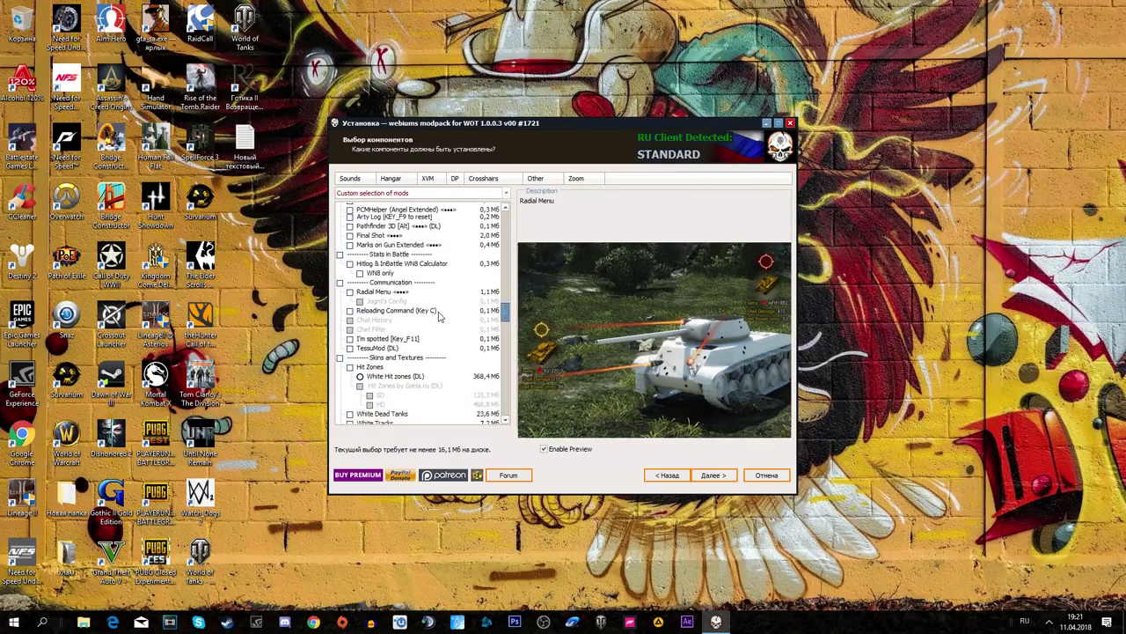
pyautogui.scroll(-4, 396, 282)
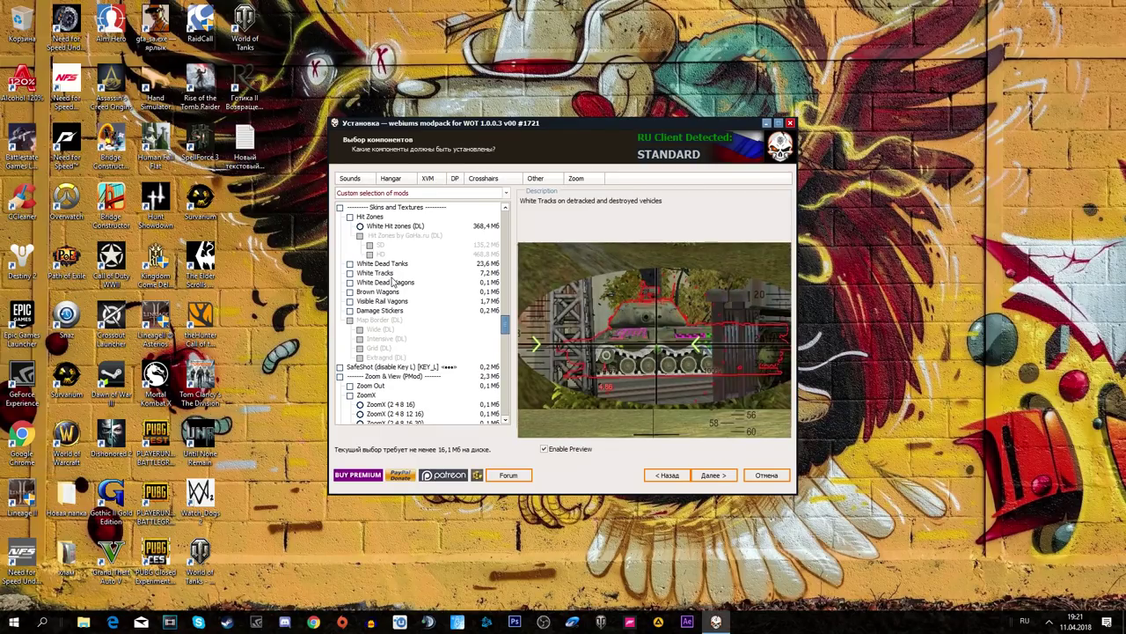
pyautogui.scroll(9, 393, 280)
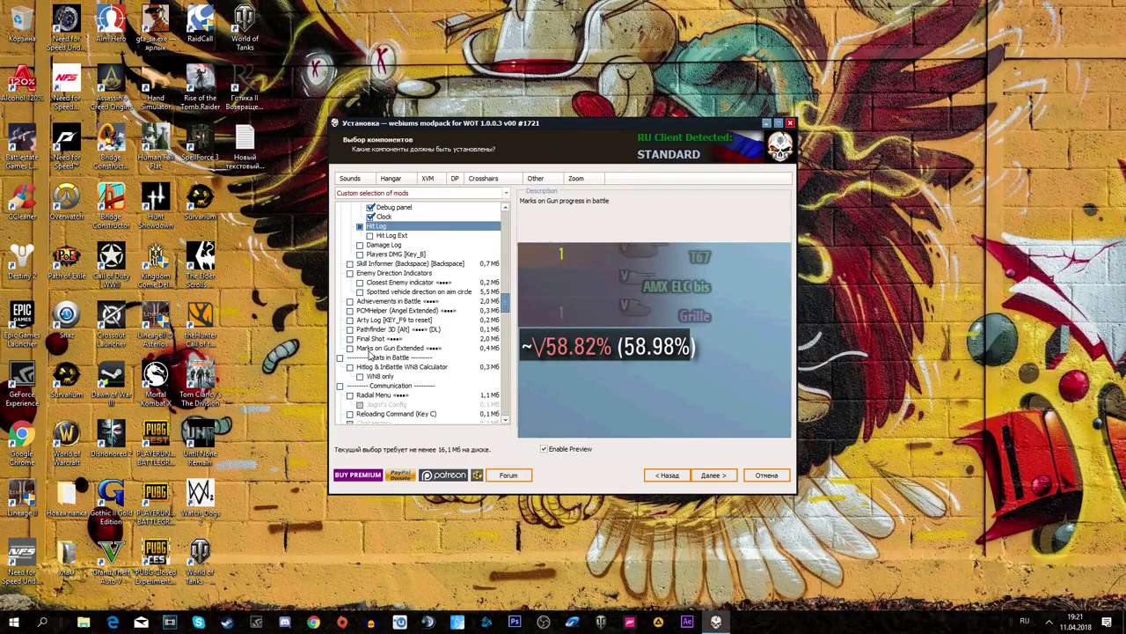
pyautogui.scroll(-4, 374, 259)
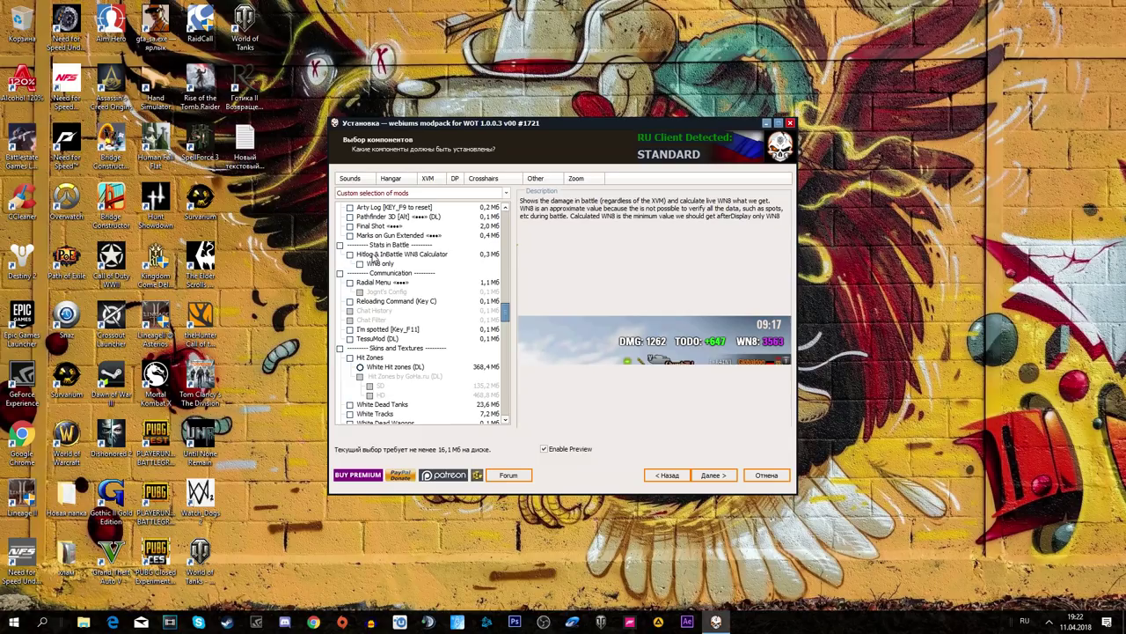
pyautogui.moveTo(374, 267)
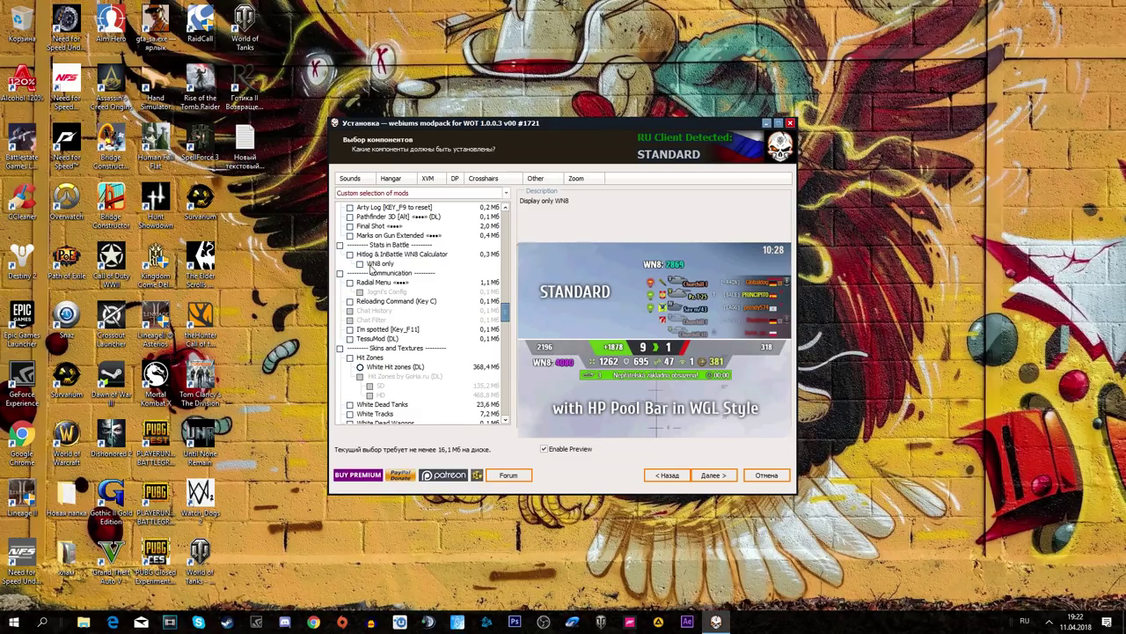
pyautogui.scroll(-2, 369, 270)
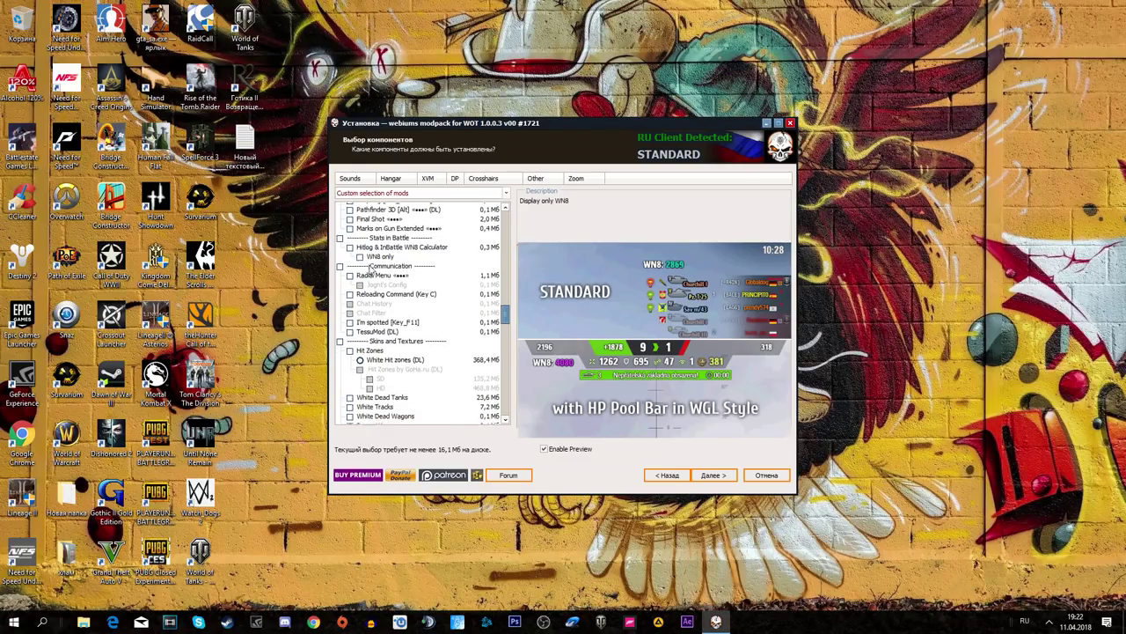
pyautogui.scroll(-3, 360, 308)
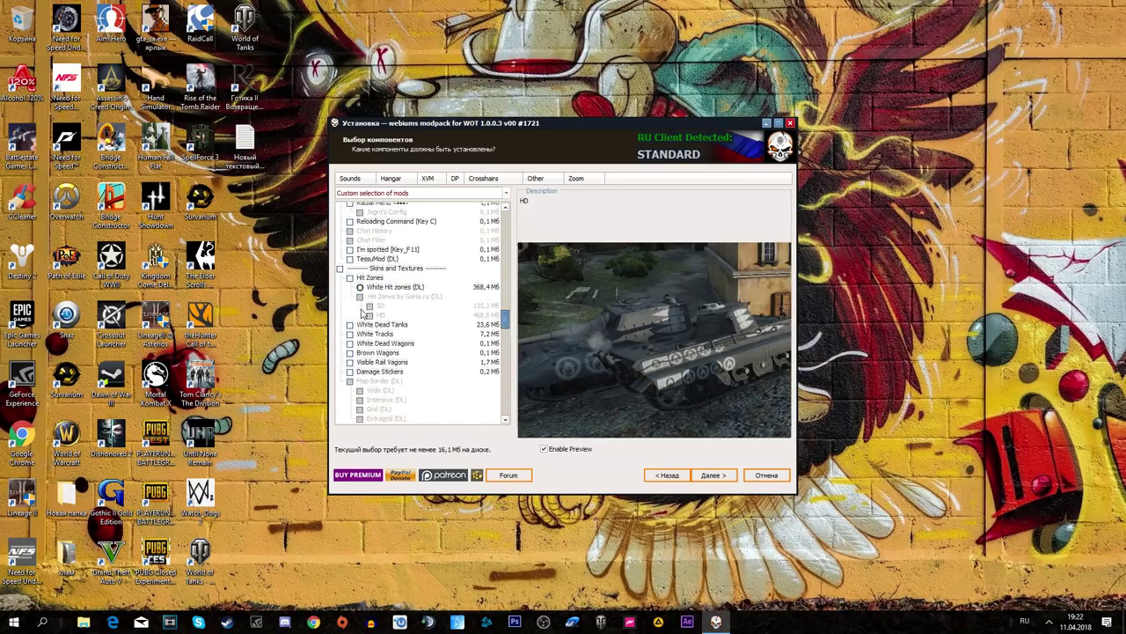
pyautogui.scroll(-5, 359, 318)
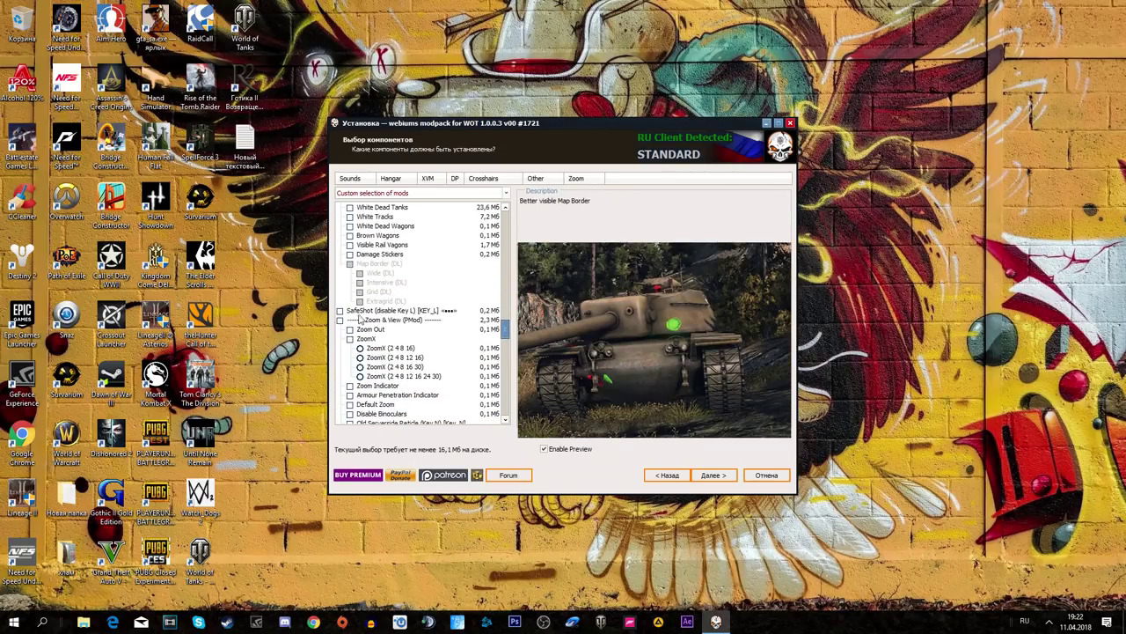
# Review the remaining zoom, sound, hangar, minimap, environment and various mods through to the end of the component list.
pyautogui.scroll(-3, 359, 335)
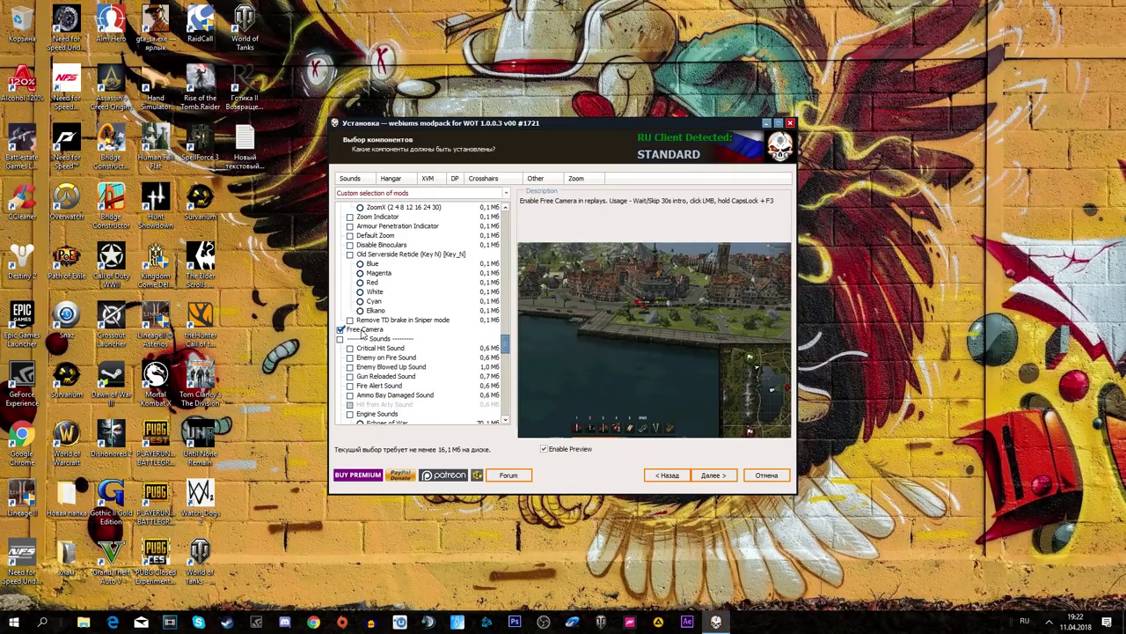
pyautogui.scroll(-5, 361, 333)
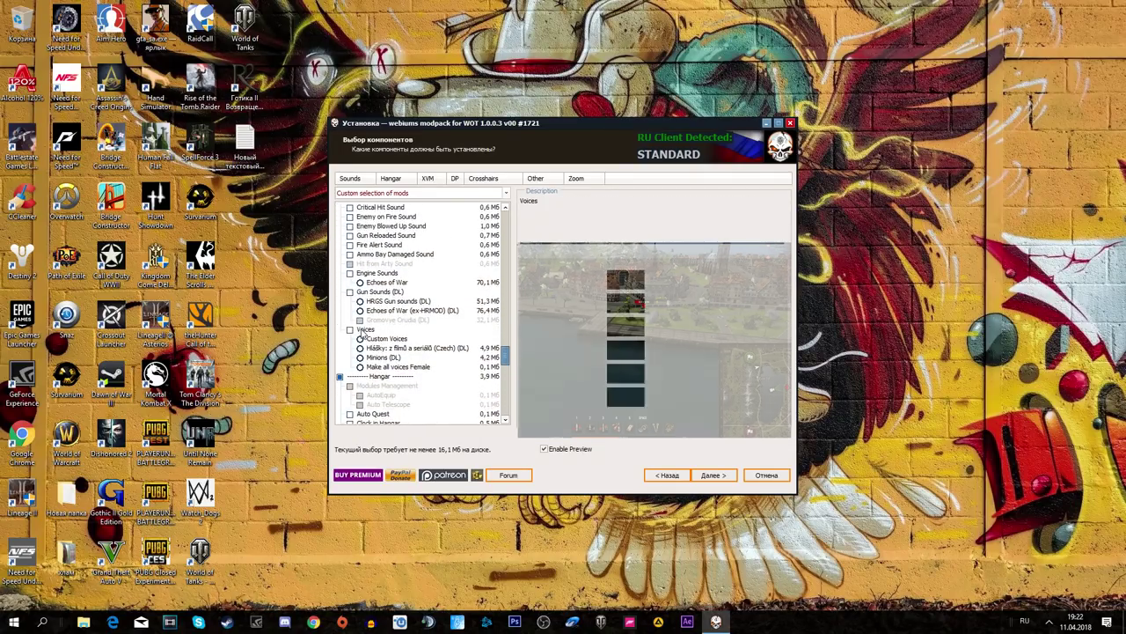
pyautogui.scroll(-2, 361, 332)
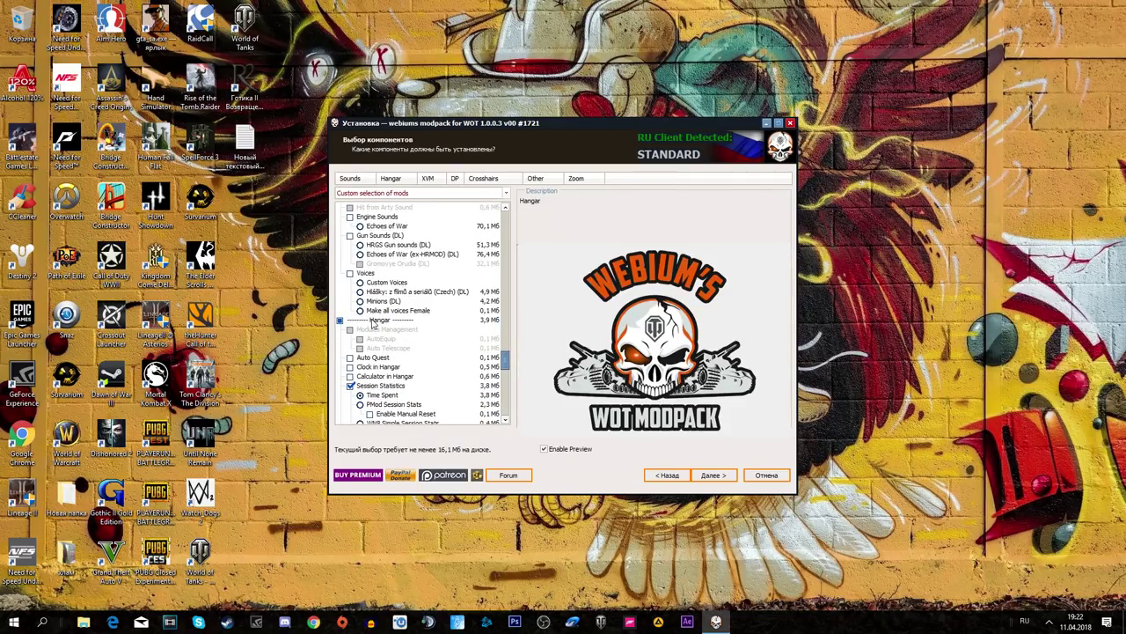
pyautogui.scroll(-1, 373, 324)
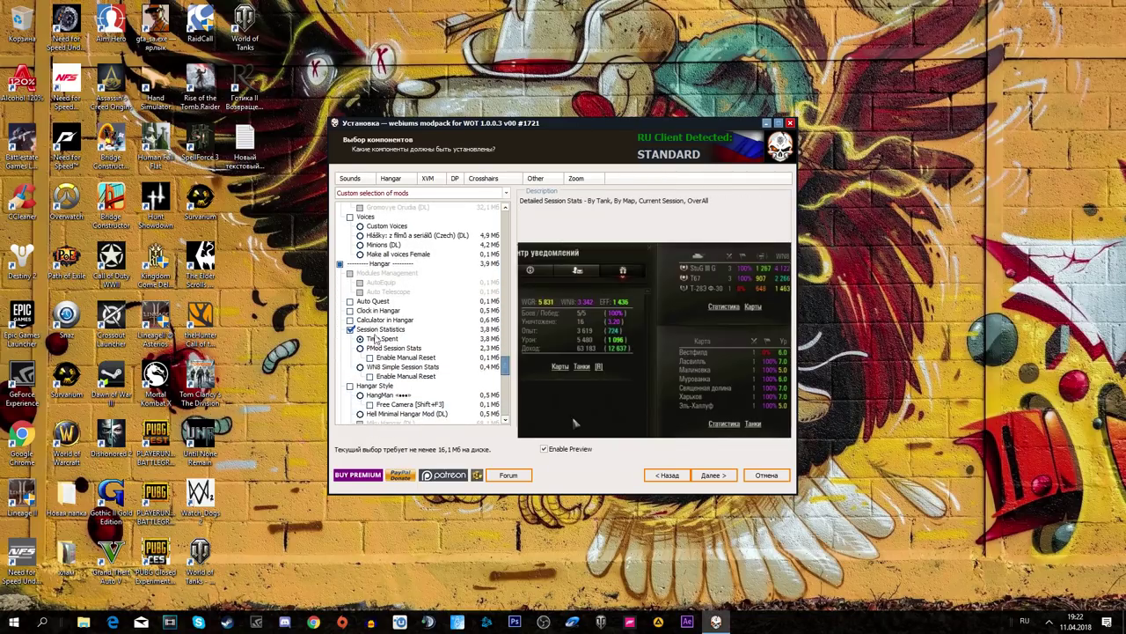
pyautogui.scroll(-1, 377, 333)
pyautogui.scroll(-1, 377, 333)
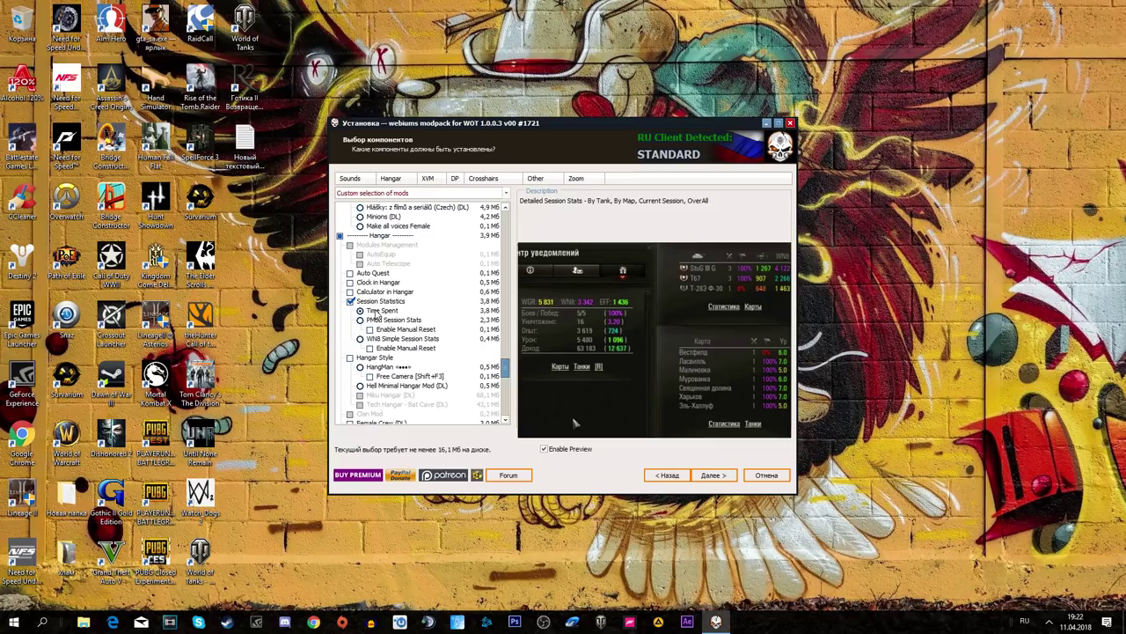
pyautogui.scroll(-7, 373, 317)
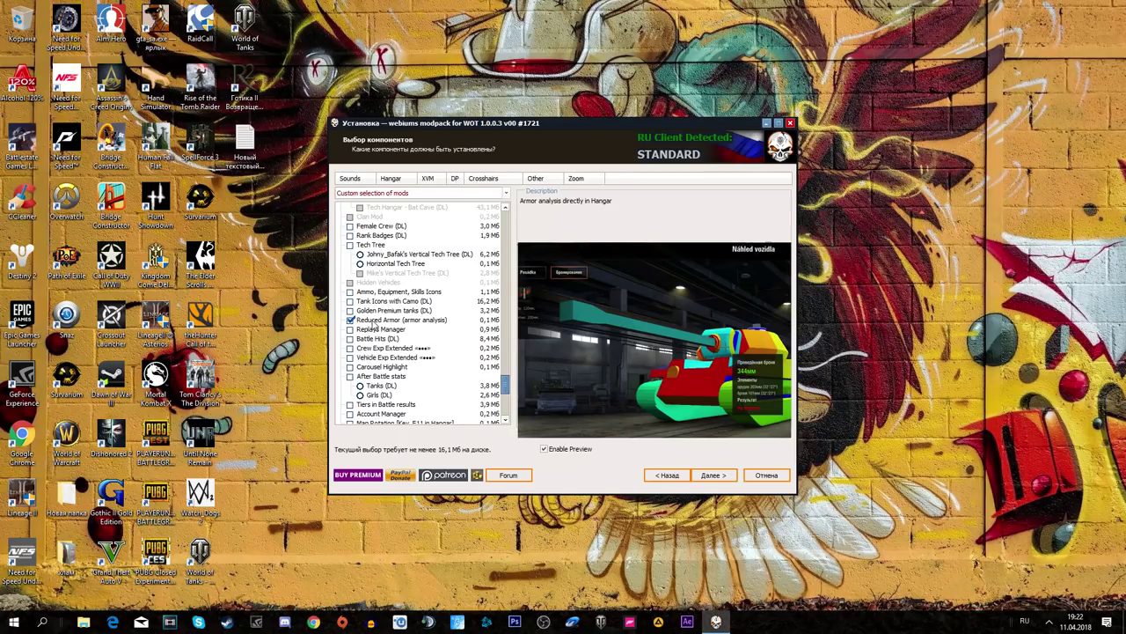
pyautogui.scroll(-12, 373, 323)
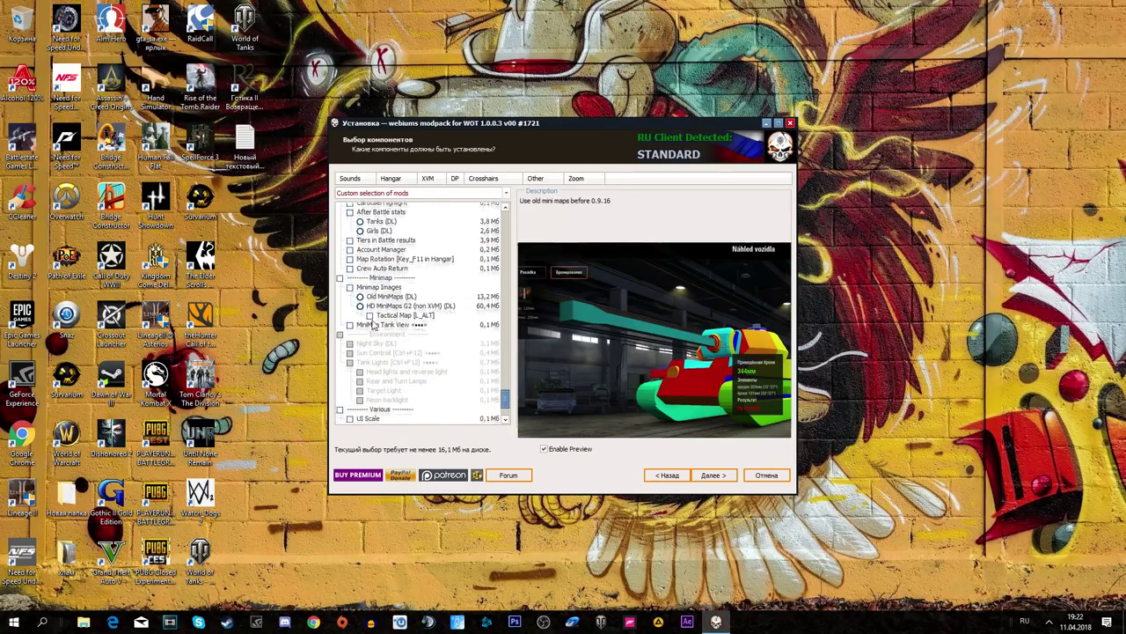
pyautogui.scroll(10, 387, 344)
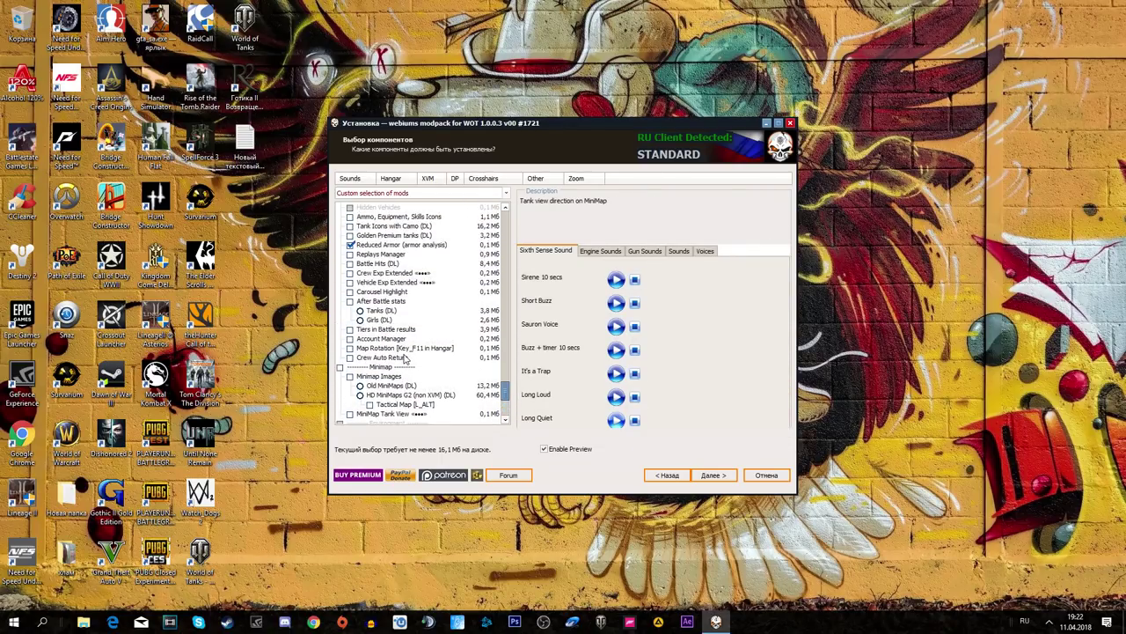
pyautogui.scroll(10, 396, 348)
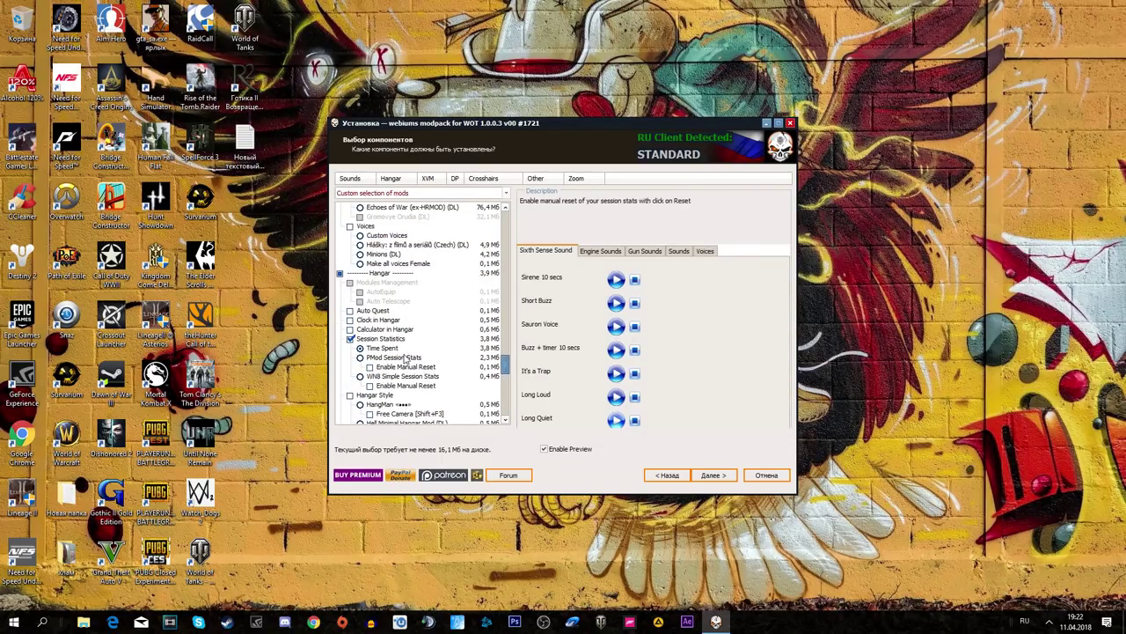
pyautogui.scroll(-15, 388, 343)
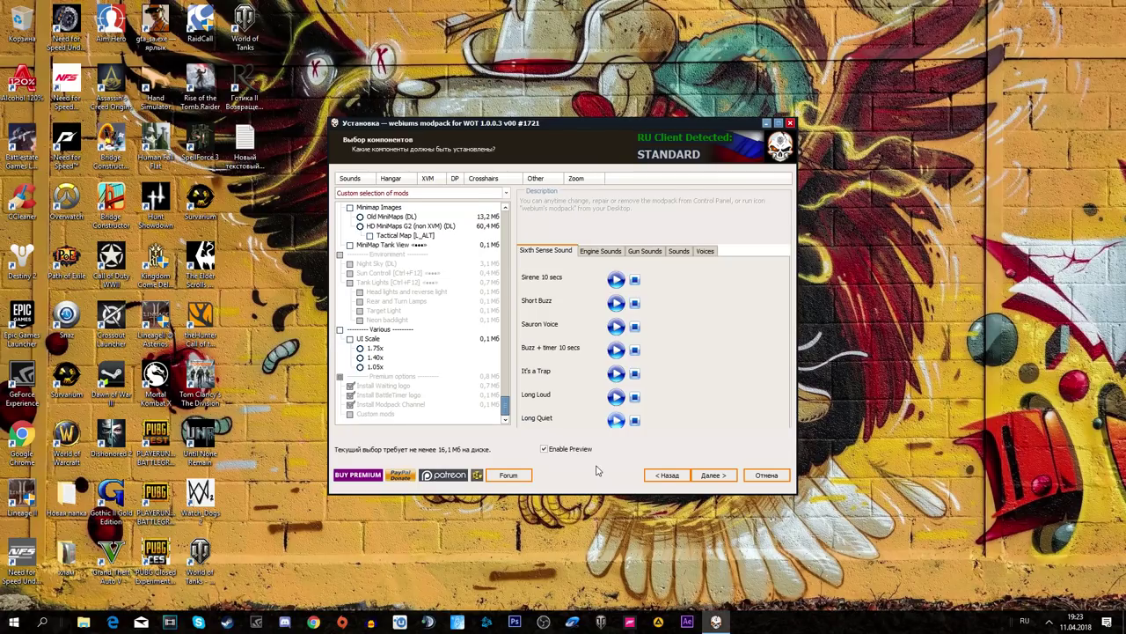
pyautogui.moveTo(377, 305)
# Advance from component selection through the additional tasks and WOT Tweaker pages to Mod Settings, leaving all tweaker effects unselected.
pyautogui.click(712, 475)
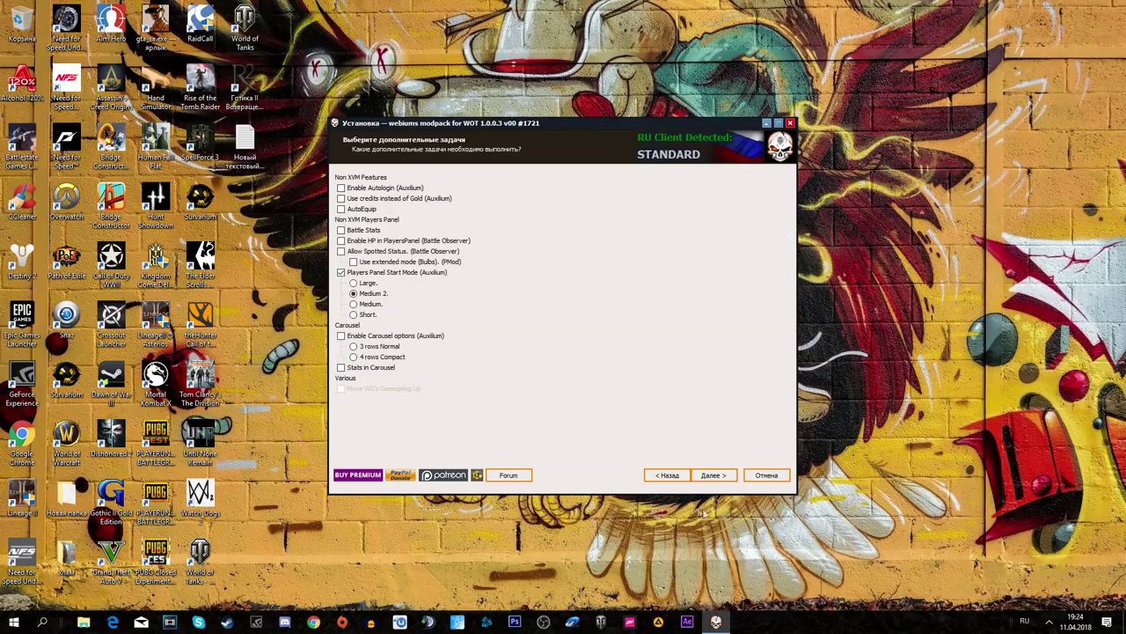
pyautogui.click(712, 475)
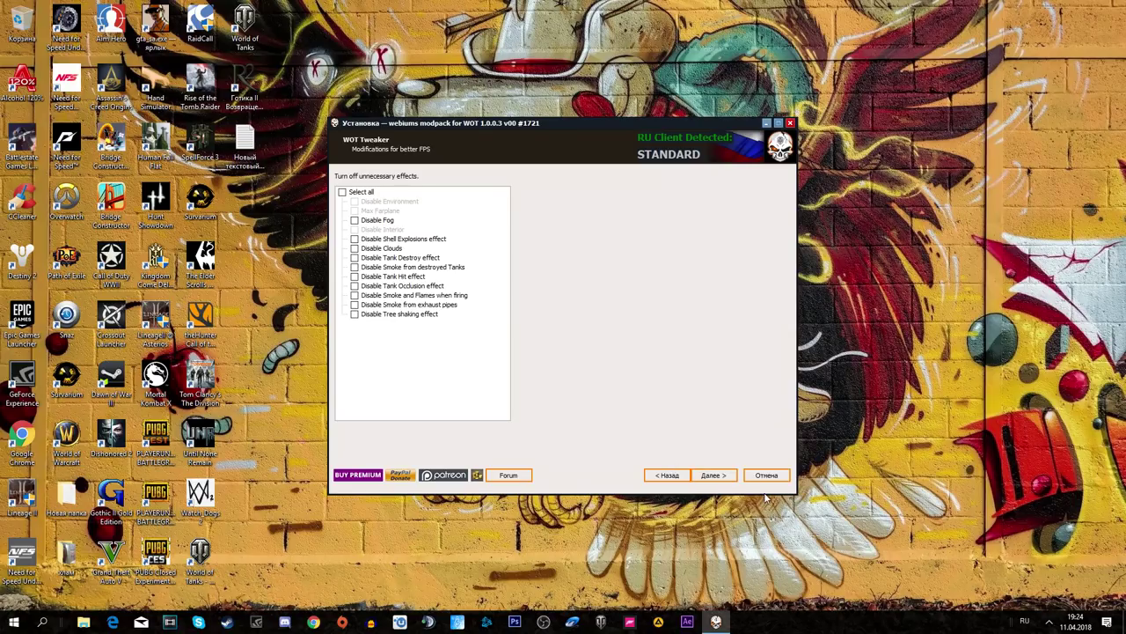
pyautogui.click(727, 480)
pyautogui.click(666, 475)
pyautogui.click(714, 475)
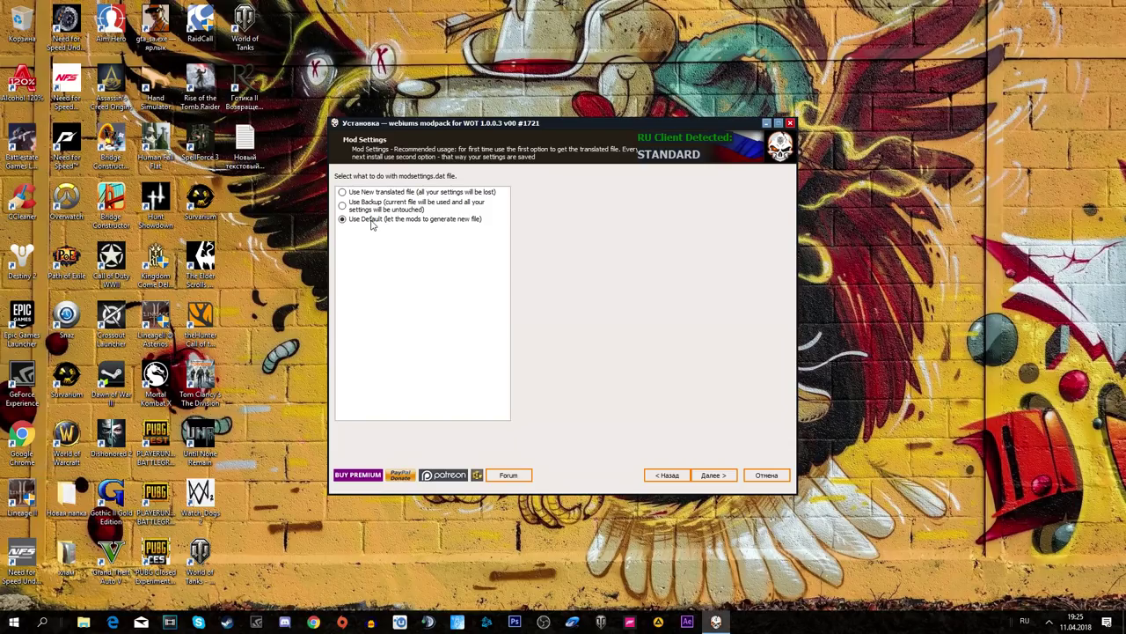
# Keep Use Default for the modsettings.dat file, run the modpack installation and finish the setup.
pyautogui.click(713, 475)
pyautogui.click(720, 476)
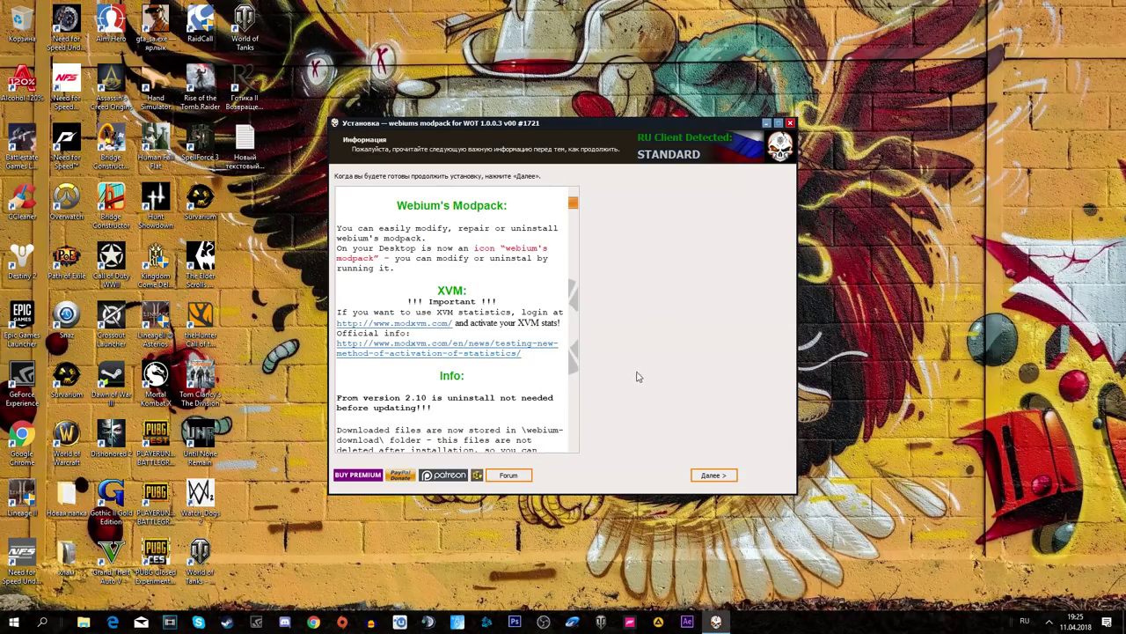
pyautogui.click(706, 480)
pyautogui.click(713, 476)
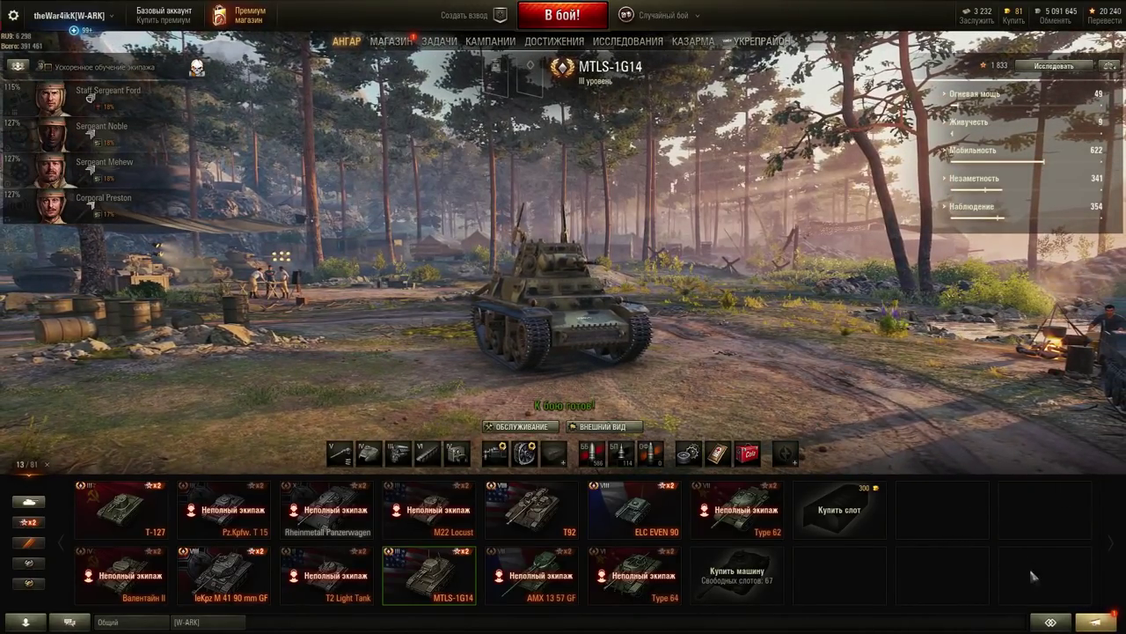
# In the World of Tanks hangar, open the Battle Observer mod settings and check the config choices, keeping armagomen.
pyautogui.moveTo(1052, 621)
pyautogui.click(985, 576)
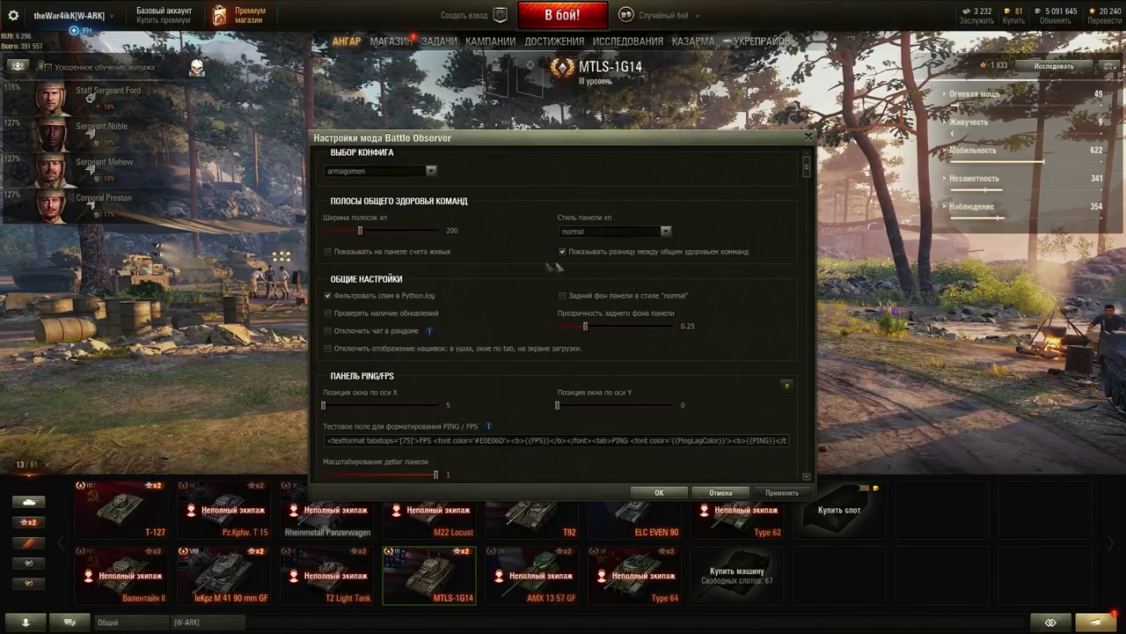
pyautogui.click(405, 173)
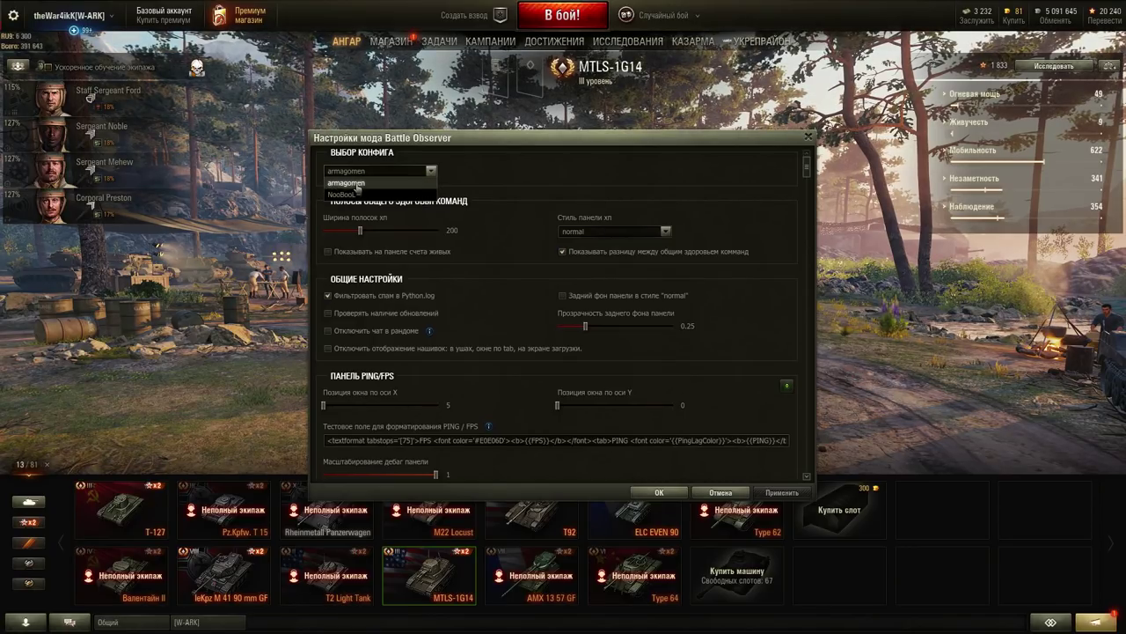
pyautogui.click(499, 192)
pyautogui.click(423, 174)
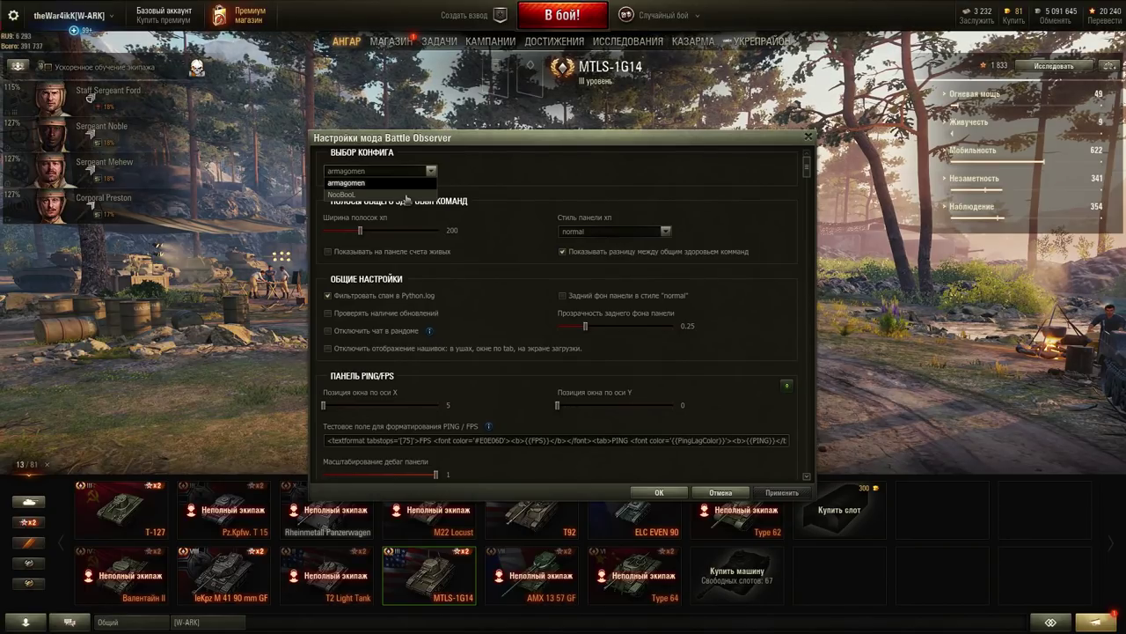
pyautogui.click(522, 203)
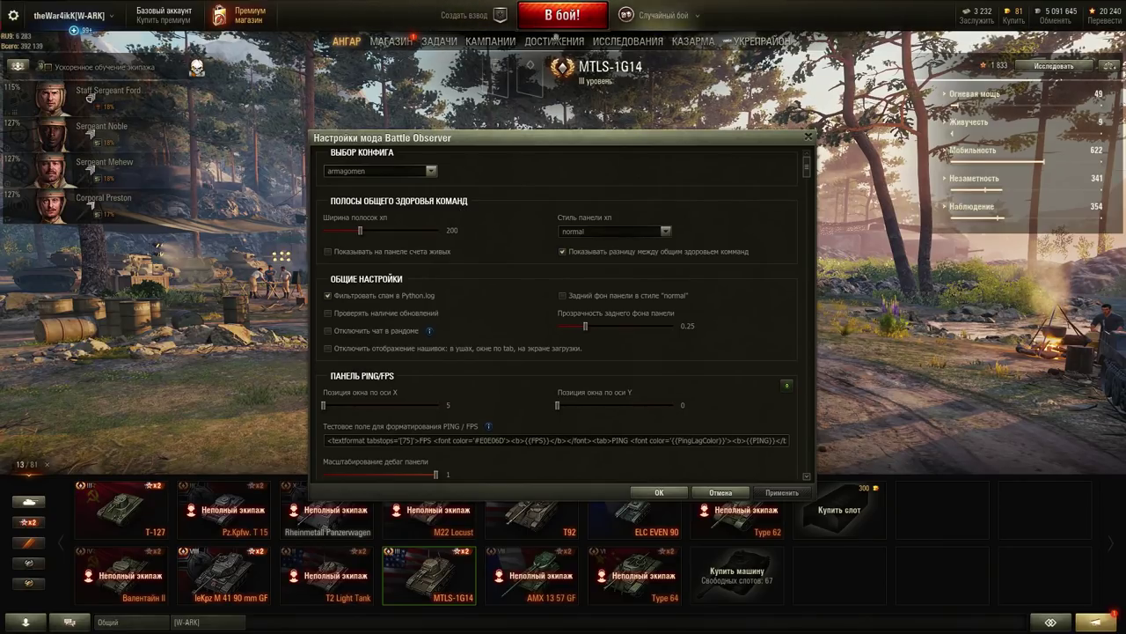
# Set the team HP bar width to 100, keep the normal panel style and turn off the total team health difference display.
pyautogui.moveTo(360, 231); pyautogui.dragTo(323, 232)
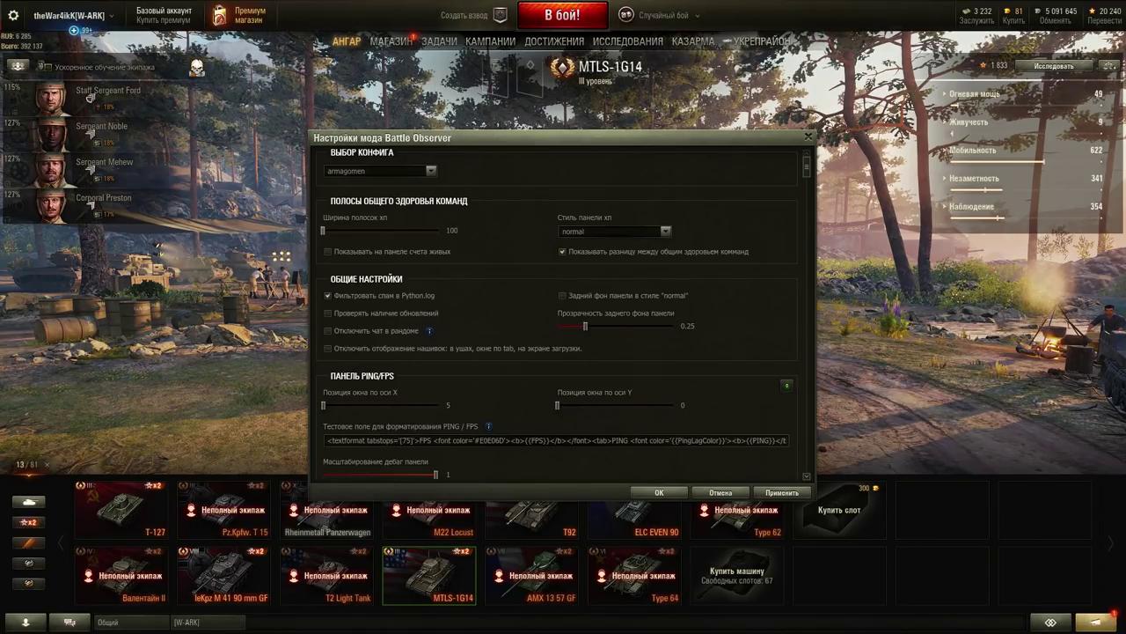
pyautogui.click(586, 233)
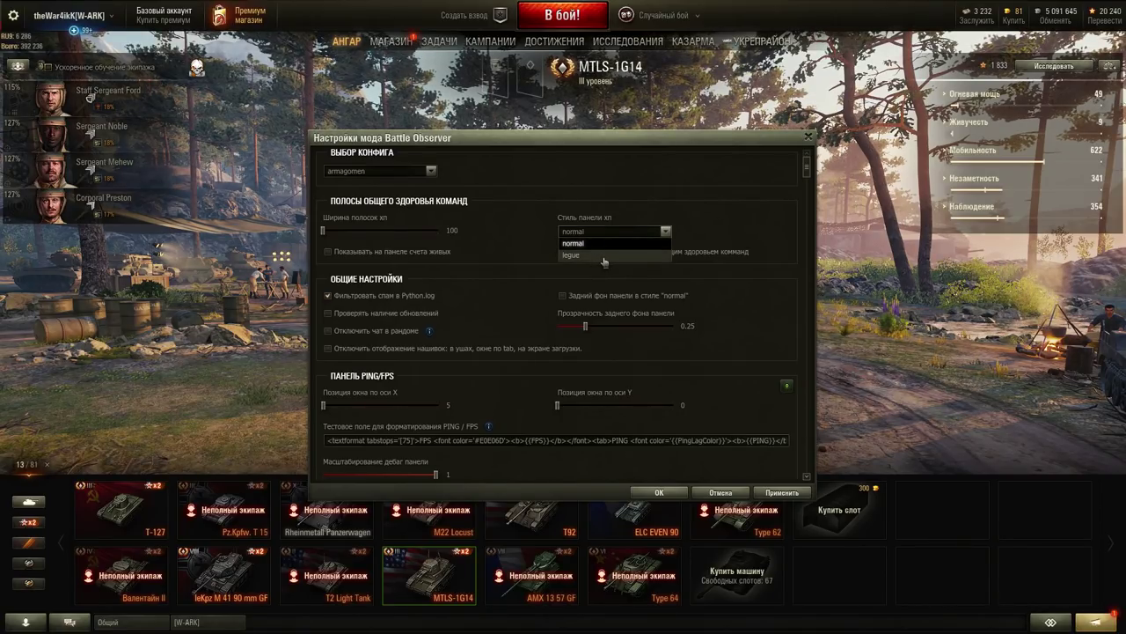
pyautogui.click(518, 240)
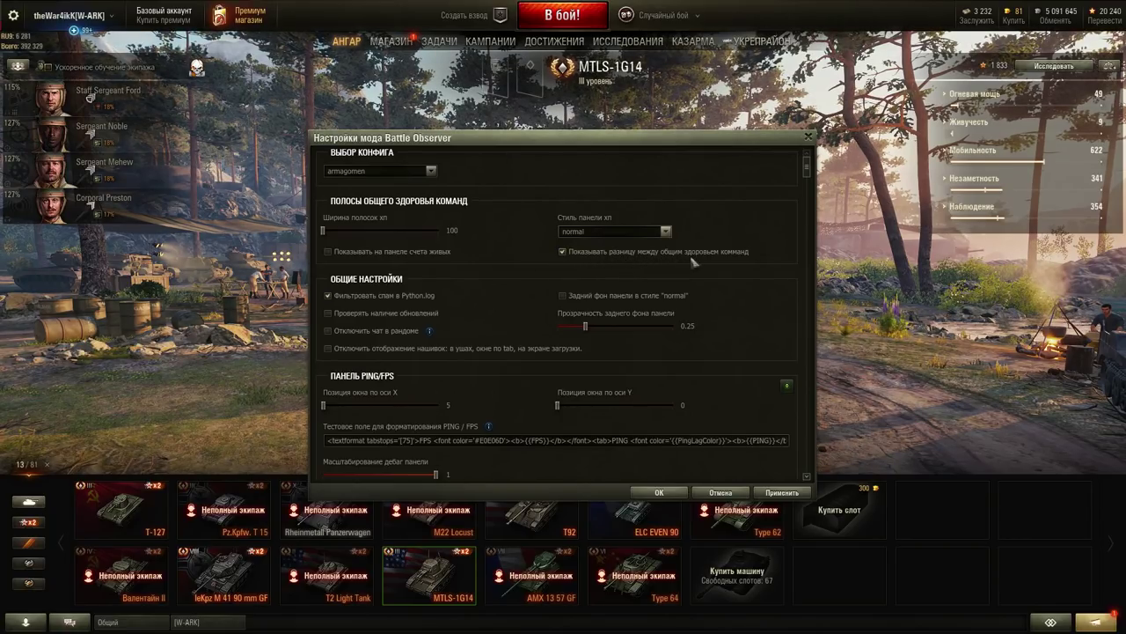
pyautogui.click(585, 254)
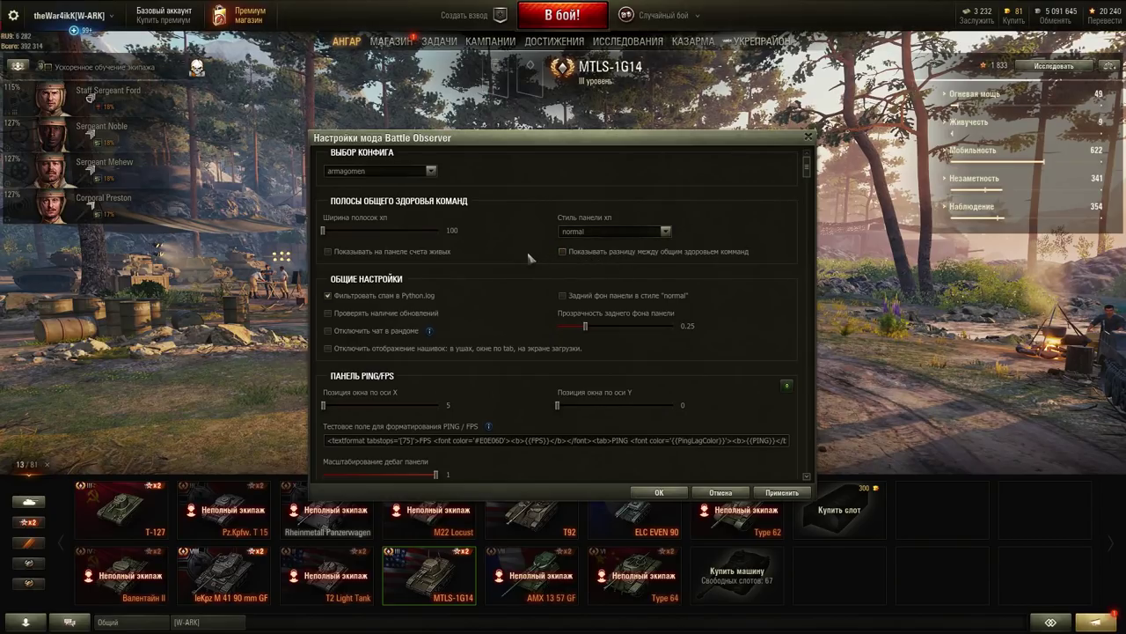